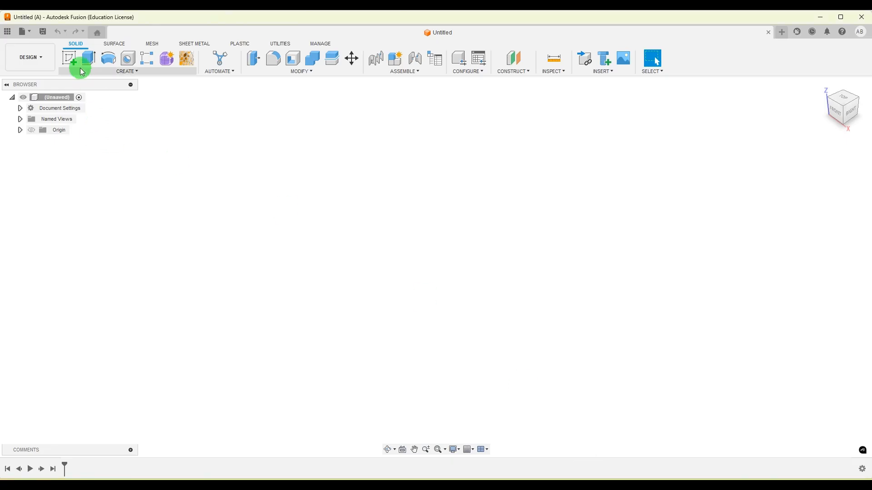
Start a sketch on the right-side plane and draw a rectangle about 70 by 30 mm from the origin
{"action": "left_click", "coordinate": [69, 58]}
{"action": "left_click", "coordinate": [463, 220]}
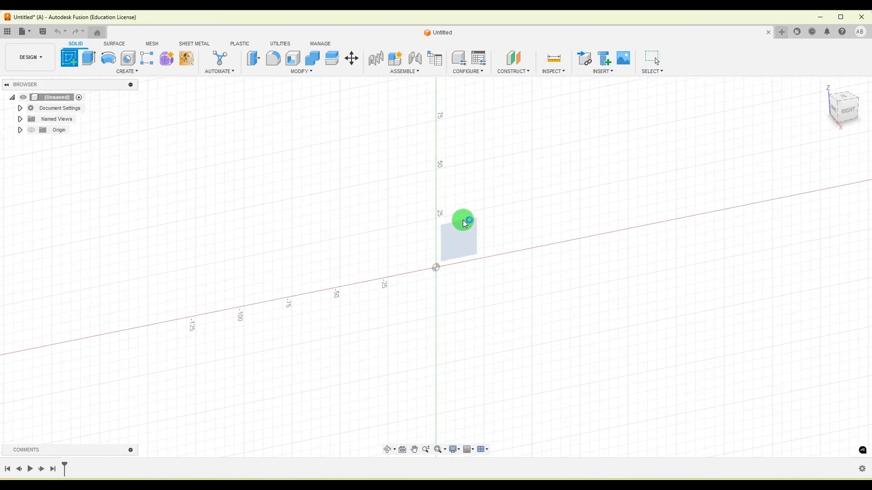
{"action": "left_click", "coordinate": [89, 62]}
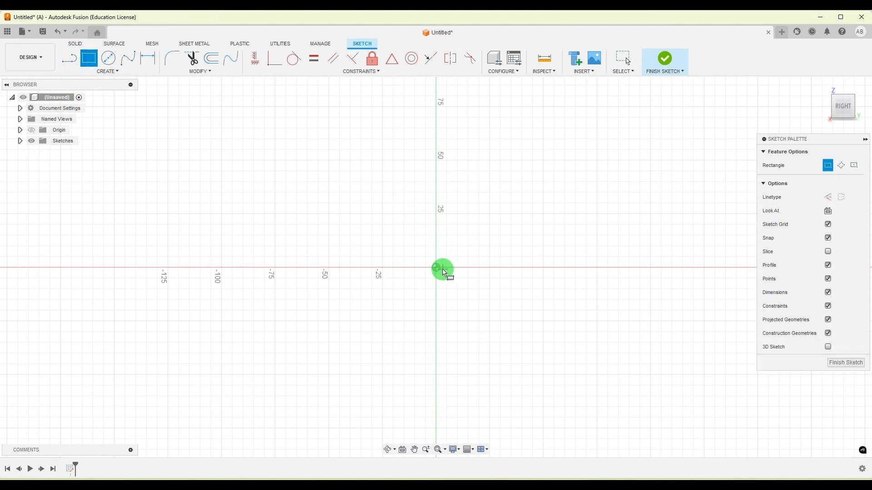
{"action": "mouse_move", "coordinate": [437, 271]}
{"action": "left_mouse_down"}
{"action": "mouse_move", "coordinate": [592, 219]}
{"action": "mouse_move", "coordinate": [586, 205]}
{"action": "left_mouse_up"}
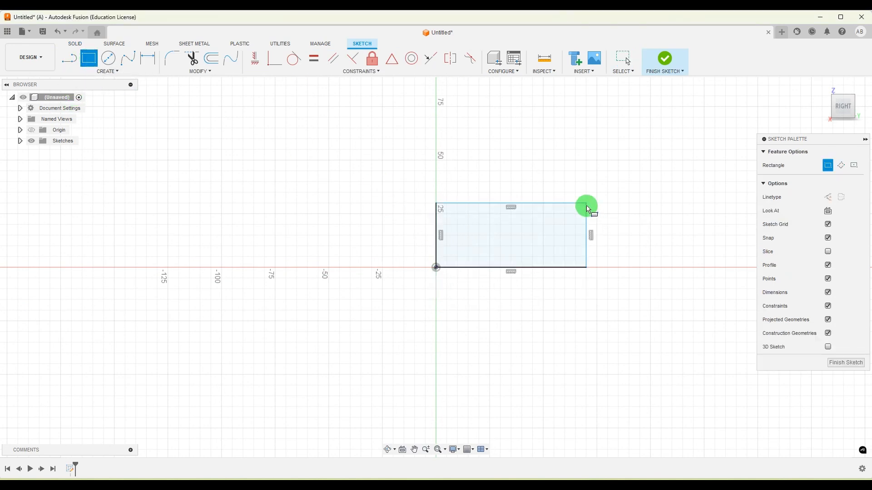
Dimension the rectangle's bottom edge and set its length to 61 mm
{"action": "left_click", "coordinate": [146, 58]}
{"action": "scroll", "coordinate": [563, 272], "scroll_direction": "up", "scroll_amount": 1}
{"action": "left_click", "coordinate": [512, 275]}
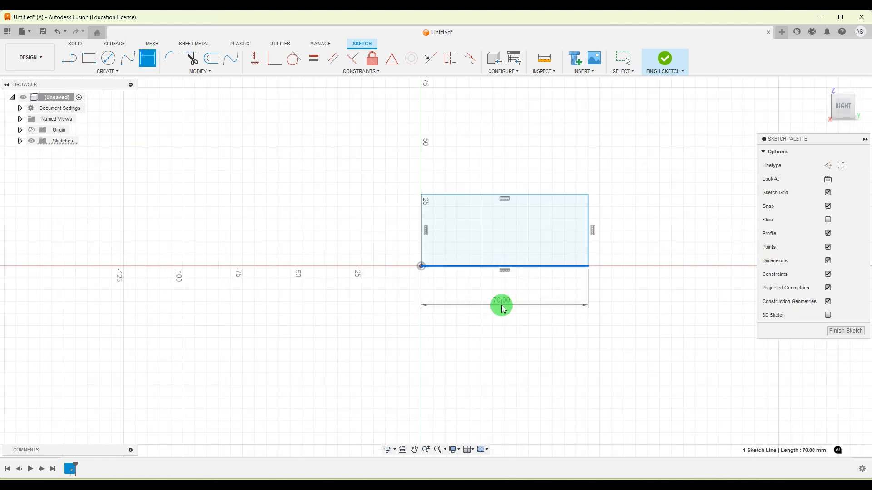
{"action": "left_click", "coordinate": [502, 305]}
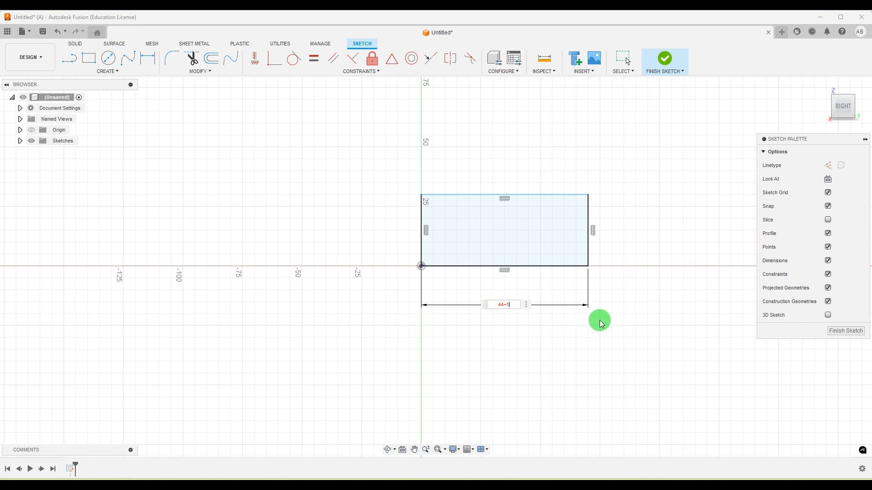
{"action": "key", "text": "Return"}
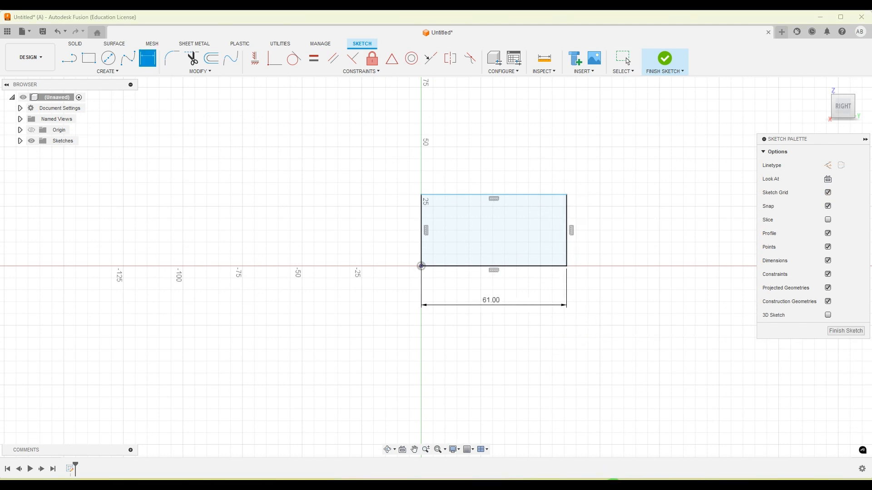
Check the reference drawing 184.jpg, return to Fusion, and dimension the rectangle's height as 16 mm
{"action": "key", "text": "alt+Tab"}
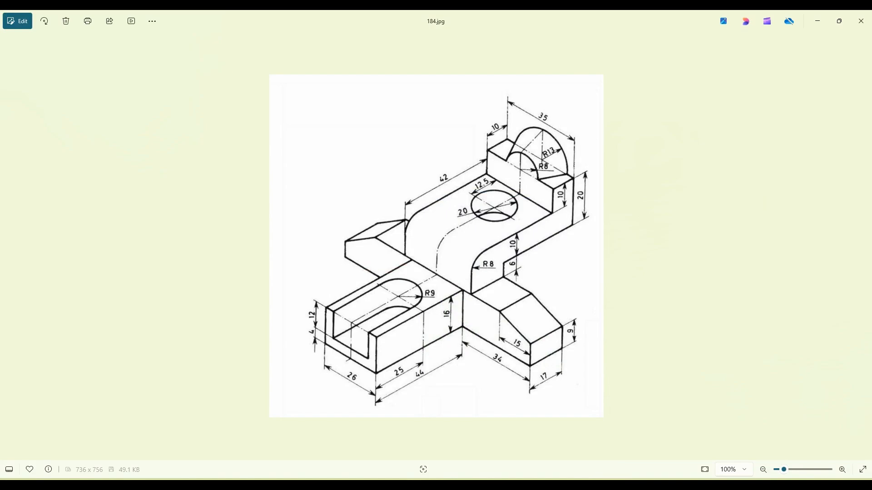
{"action": "key", "text": "alt+Tab"}
{"action": "left_click", "coordinate": [568, 249]}
{"action": "left_click", "coordinate": [617, 231]}
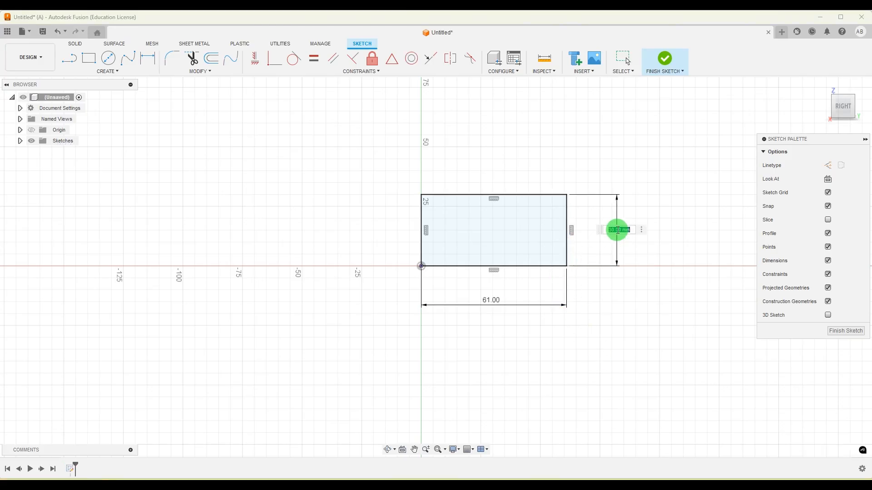
{"action": "type", "text": "16"}
{"action": "key", "text": "Return"}
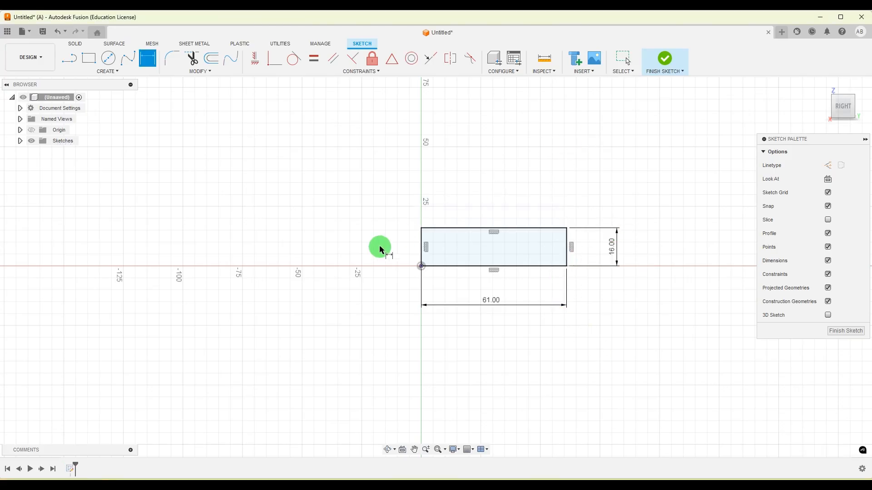
Check the reference drawing again and draw a vertical line dividing the rectangle from its upper edge to its lower edge
{"action": "scroll", "coordinate": [379, 247], "scroll_direction": "down", "scroll_amount": 3}
{"action": "scroll", "coordinate": [559, 236], "scroll_direction": "up", "scroll_amount": 2}
{"action": "scroll", "coordinate": [508, 246], "scroll_direction": "up", "scroll_amount": 1}
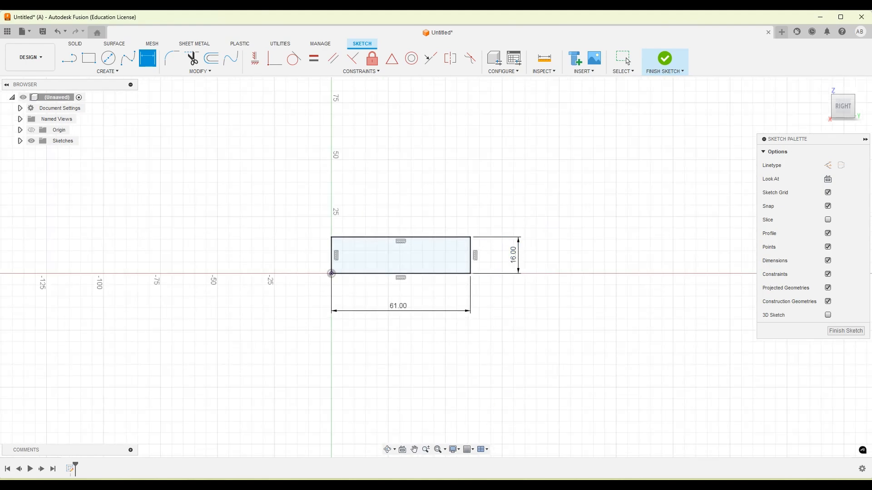
{"action": "key", "text": "alt+Tab"}
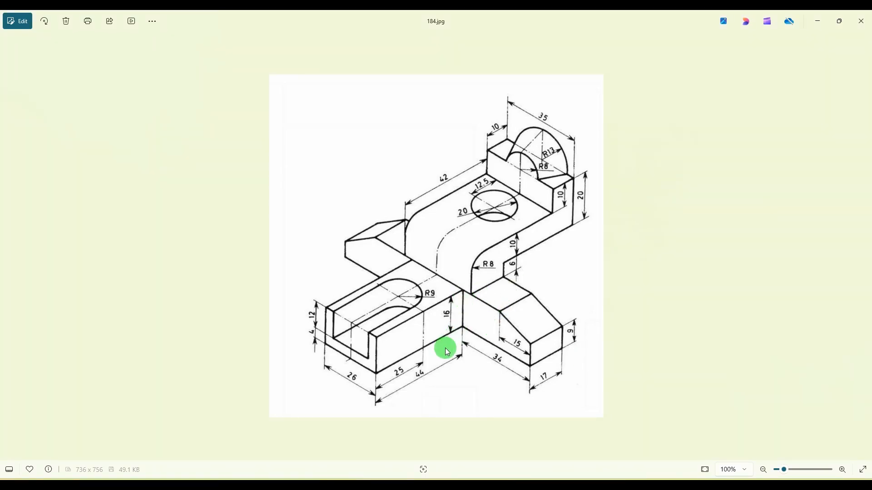
{"action": "left_click", "coordinate": [593, 461]}
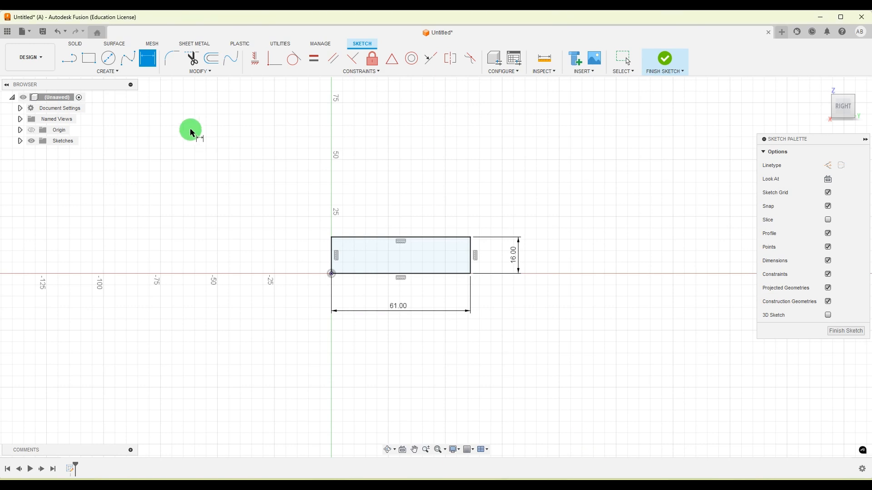
{"action": "left_click", "coordinate": [75, 62]}
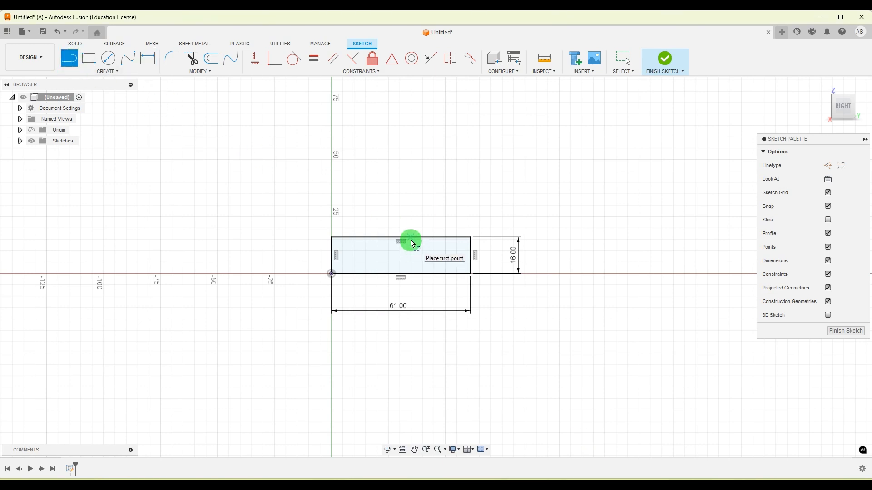
{"action": "left_click", "coordinate": [411, 237]}
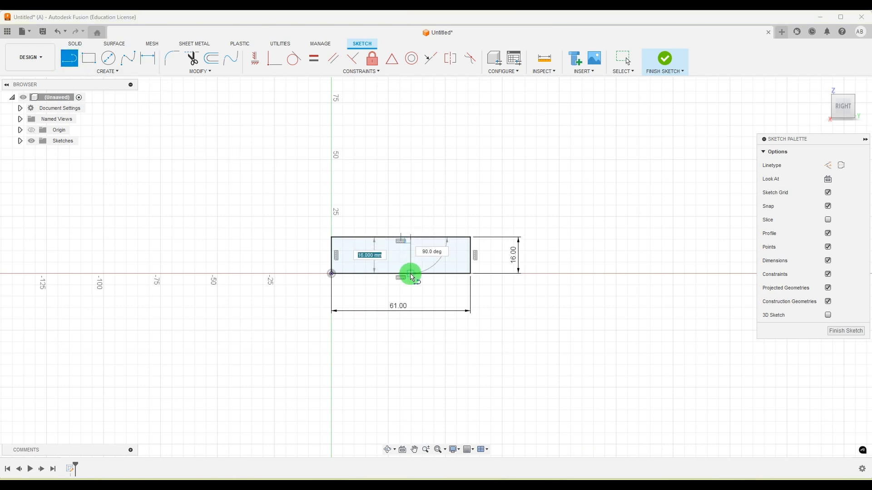
{"action": "left_click", "coordinate": [410, 273]}
{"action": "key", "text": "Escape"}
Dimension the dividing line 44 mm from the rectangle's left edge
{"action": "left_click", "coordinate": [148, 58]}
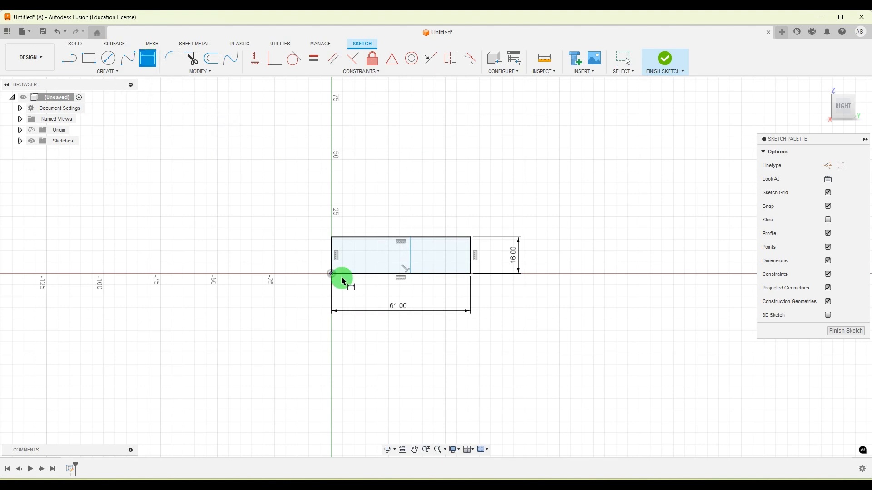
{"action": "left_click", "coordinate": [331, 257]}
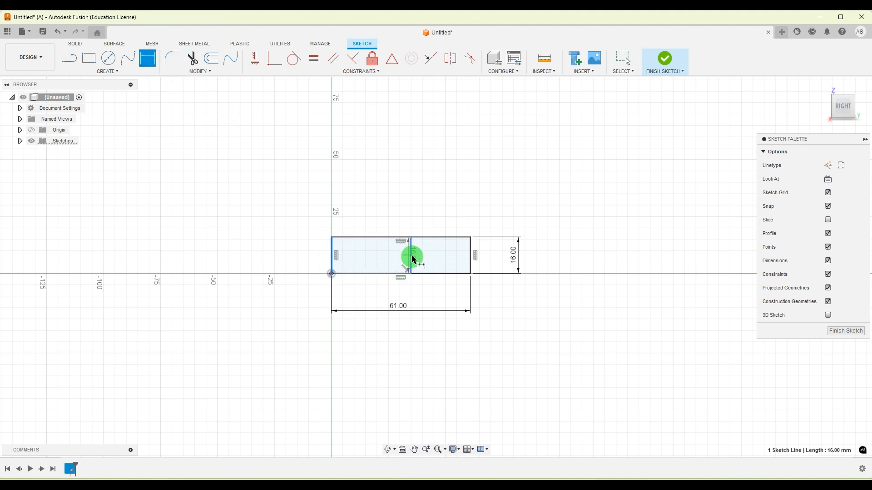
{"action": "left_click", "coordinate": [411, 256]}
{"action": "left_click", "coordinate": [374, 293]}
{"action": "type", "text": "44"}
{"action": "key", "text": "Return"}
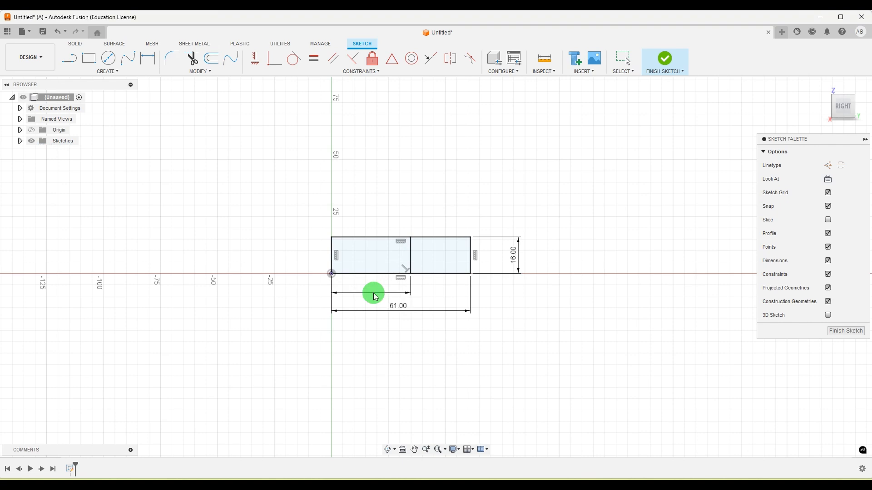
{"action": "key", "text": "Escape"}
After consulting the reference drawing, draw lines from the rectangle's upper-right corner about 14 mm up, 49 mm right and 20 mm up
{"action": "left_click", "coordinate": [622, 487]}
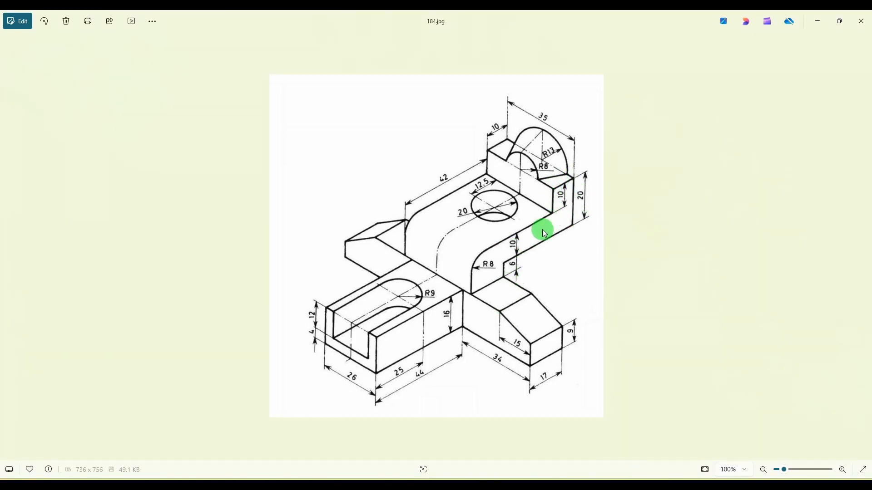
{"action": "left_click", "coordinate": [596, 487]}
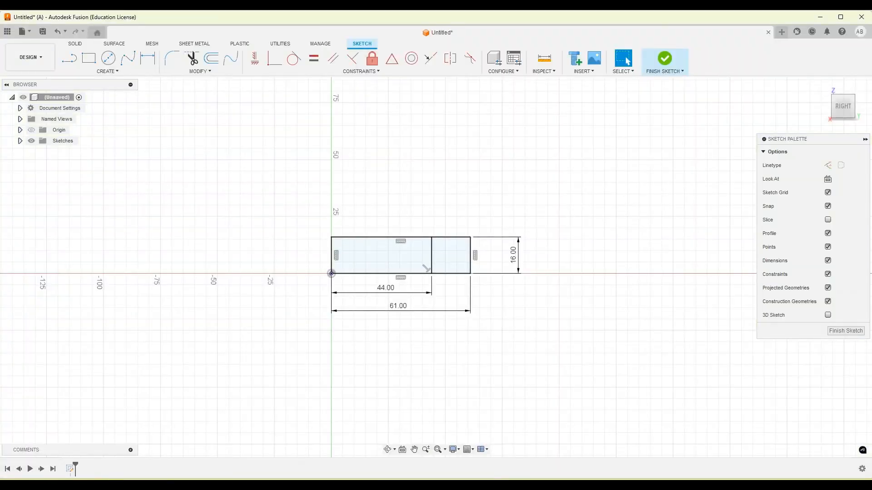
{"action": "key", "text": "alt+Tab"}
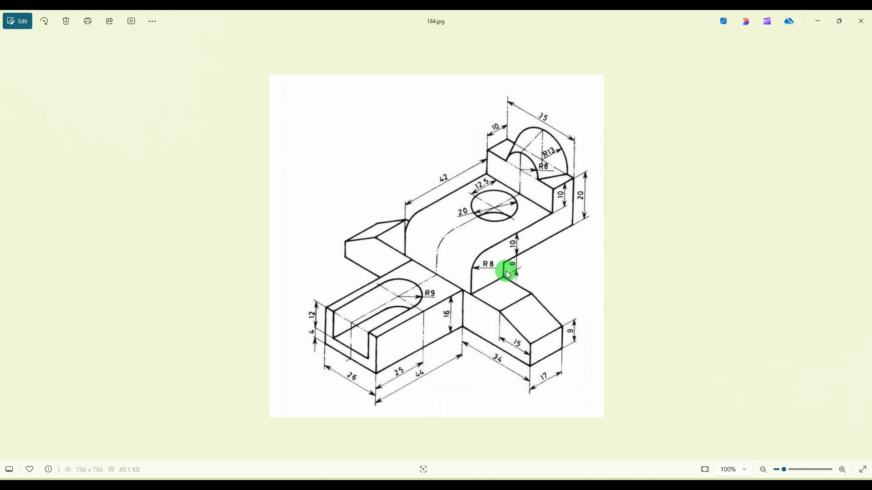
{"action": "left_click", "coordinate": [597, 484]}
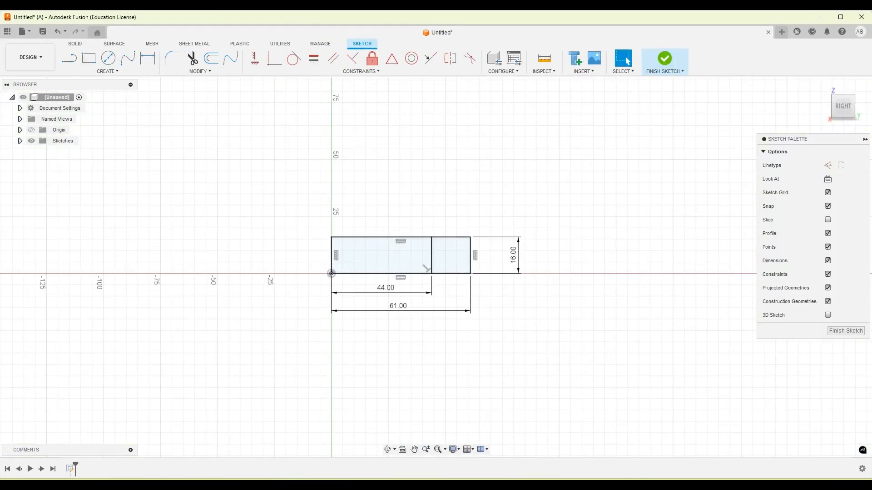
{"action": "left_click", "coordinate": [73, 62]}
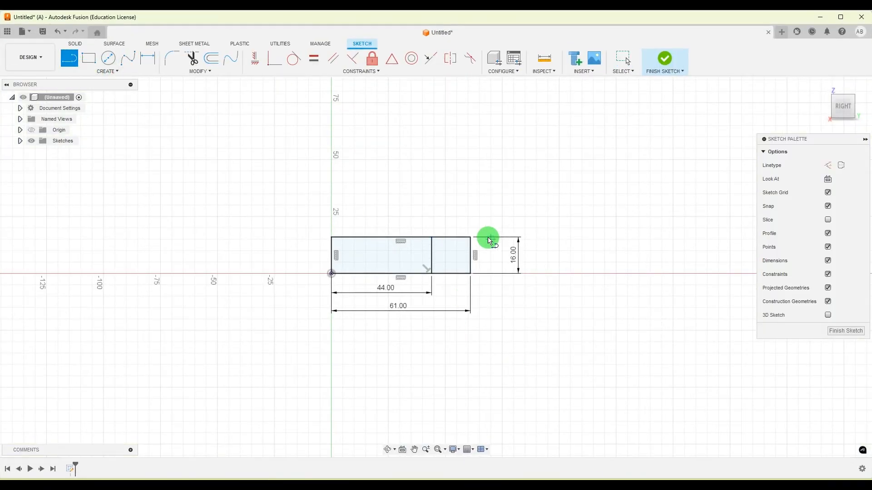
{"action": "left_click", "coordinate": [470, 237]}
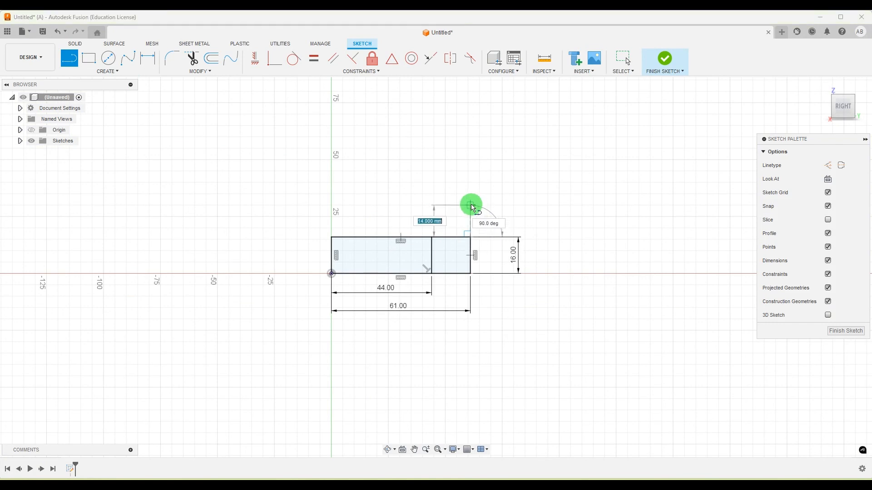
{"action": "left_click", "coordinate": [470, 205]}
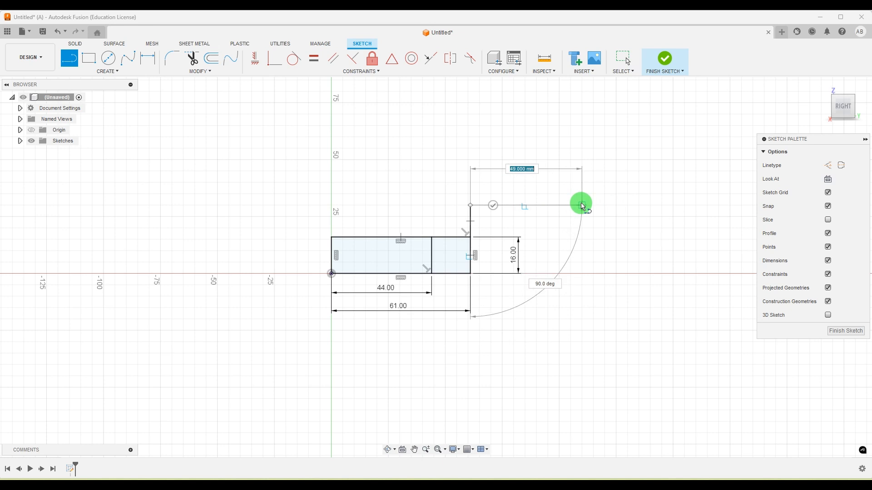
{"action": "left_click", "coordinate": [581, 205]}
{"action": "left_click", "coordinate": [582, 160]}
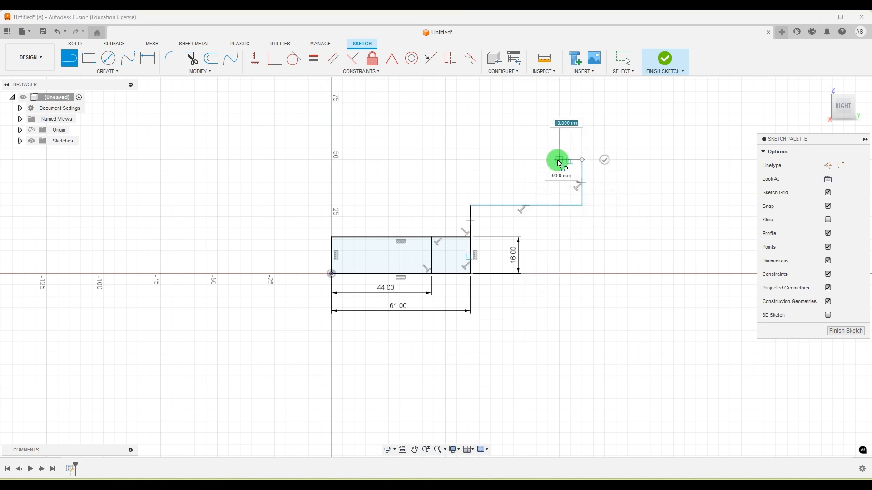
Close the raised profile with lines about 10 mm left, 10 mm down, across to above the divider, and down to its upper end
{"action": "left_click", "coordinate": [558, 160]}
{"action": "left_click", "coordinate": [559, 182]}
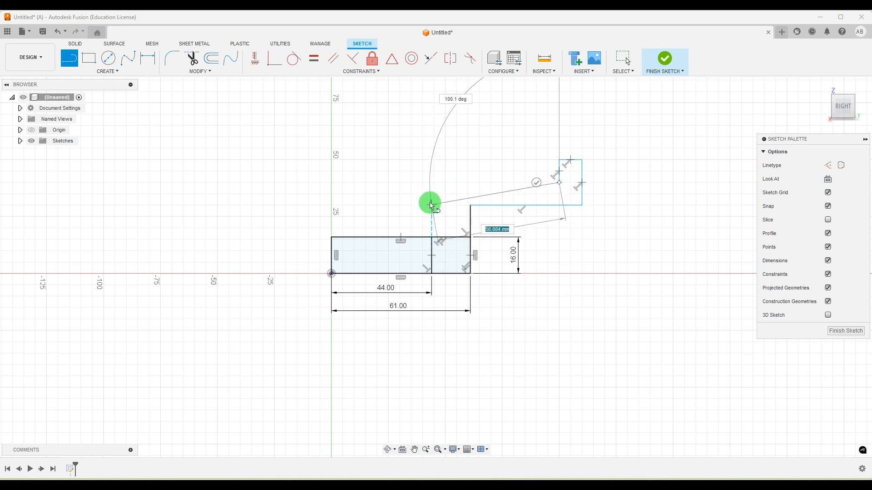
{"action": "left_click", "coordinate": [432, 183]}
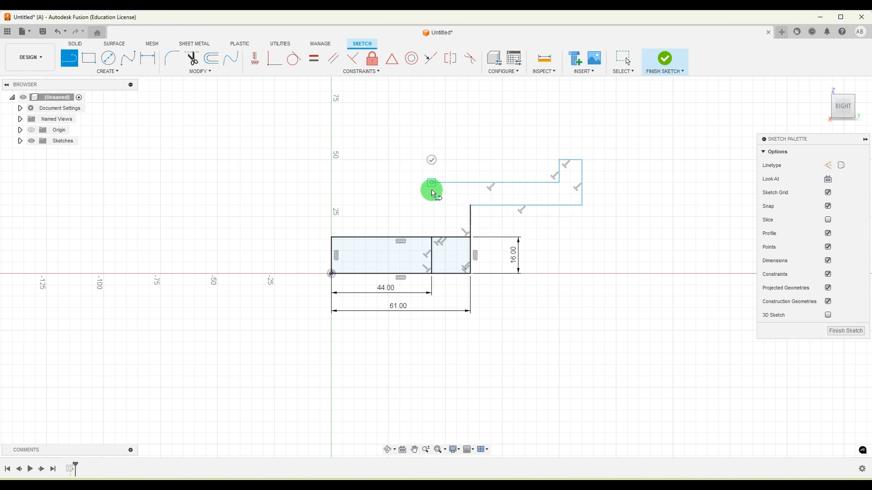
{"action": "left_click", "coordinate": [432, 237]}
{"action": "key", "text": "Escape"}
{"action": "scroll", "coordinate": [613, 351], "scroll_direction": "down", "scroll_amount": 2}
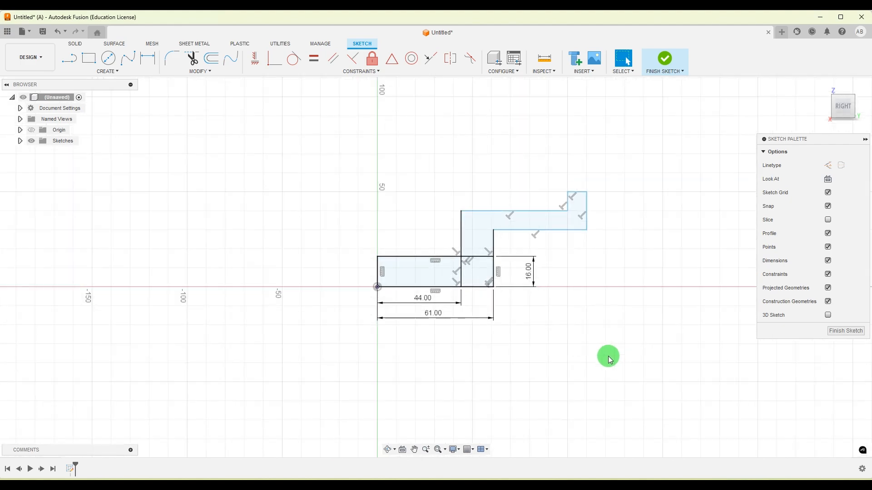
Check the reference drawing and dimension the raised arm's upper horizontal edge as 42 mm
{"action": "key", "text": "alt+Tab"}
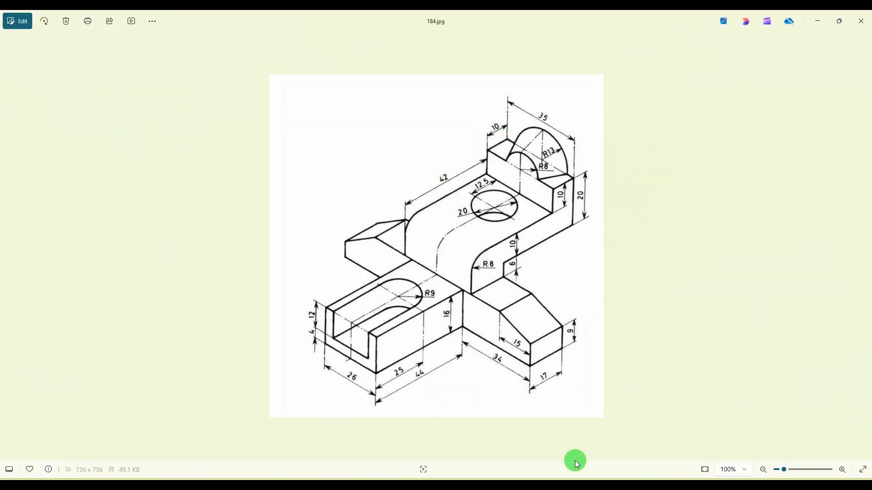
{"action": "left_click", "coordinate": [593, 486]}
{"action": "left_click", "coordinate": [141, 61]}
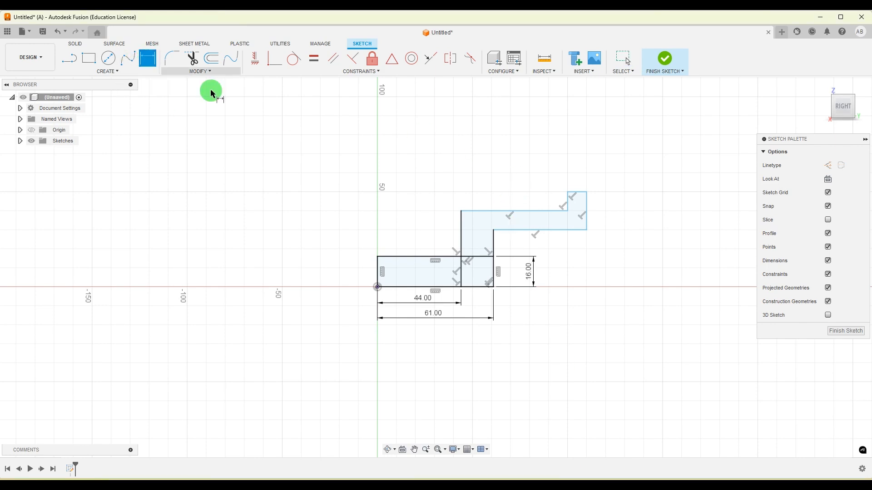
{"action": "left_click", "coordinate": [513, 211]}
{"action": "left_click", "coordinate": [515, 150]}
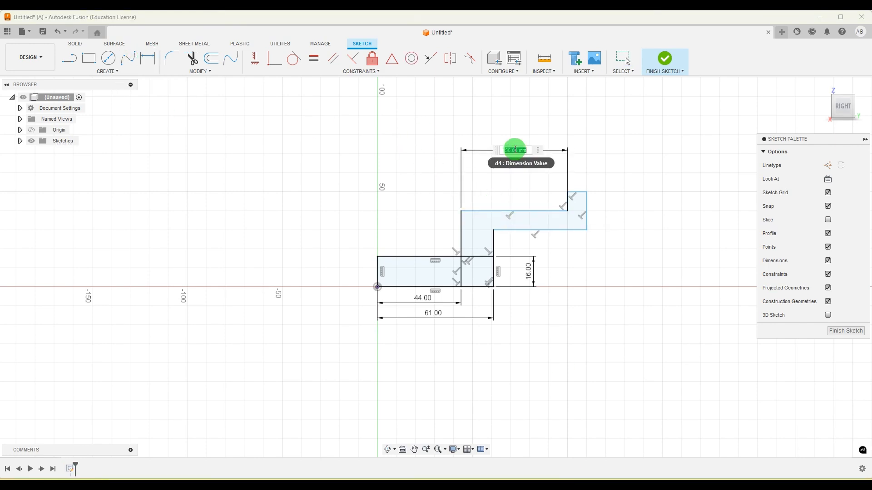
{"action": "key", "text": "Return"}
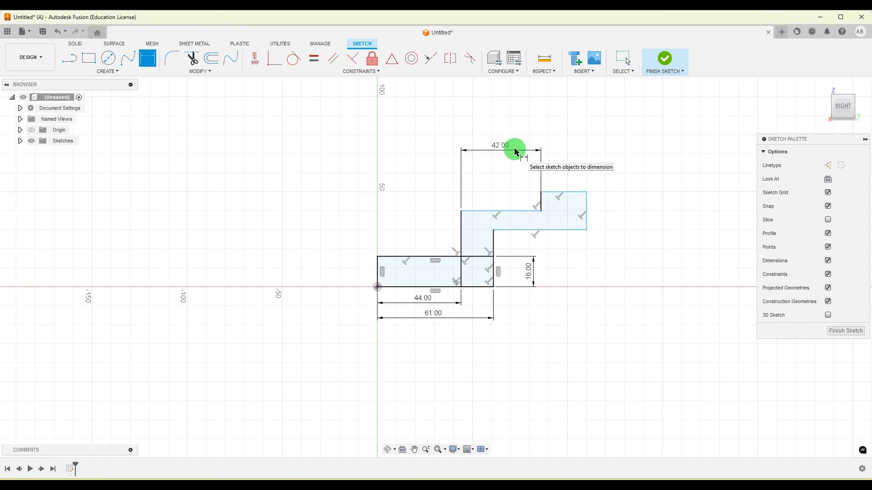
Dimension the top edge of the upright end block as 10 mm
{"action": "left_click", "coordinate": [576, 193]}
{"action": "left_click", "coordinate": [563, 152]}
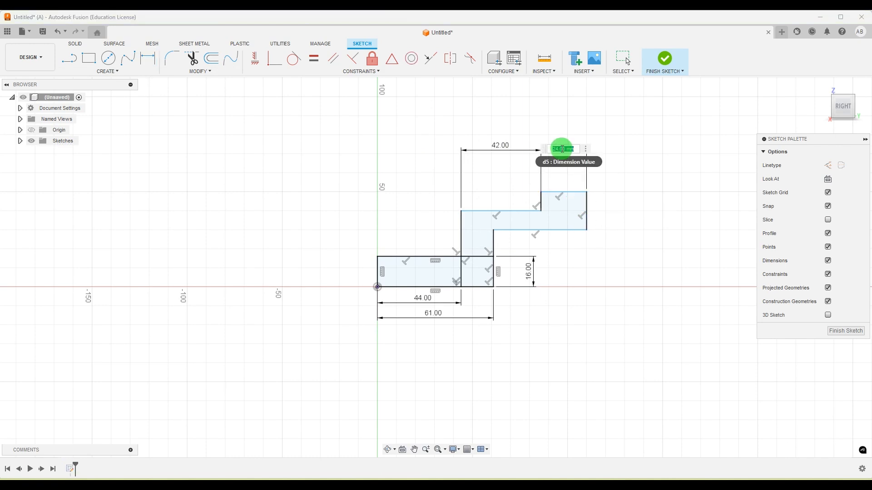
{"action": "type", "text": "10"}
{"action": "key", "text": "Return"}
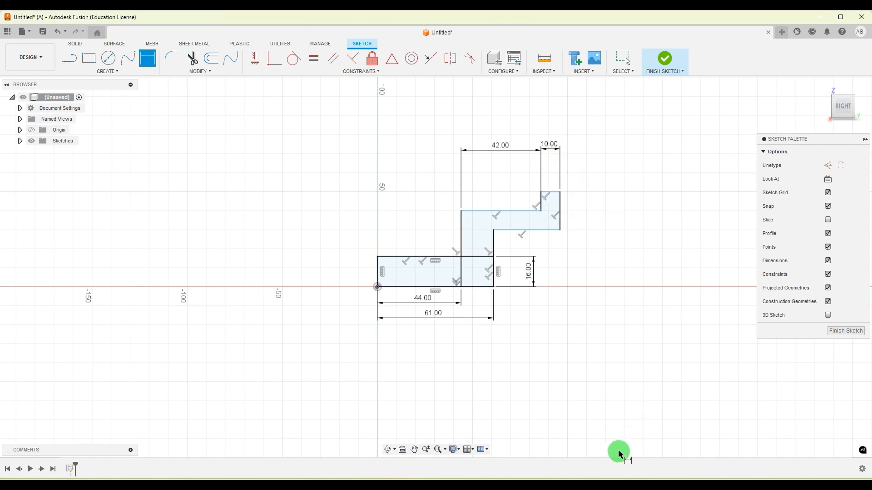
Check the reference drawing and dimension the vertical gap between the base rectangle's top edge and the arm's lower edge as 6 mm
{"action": "left_click", "coordinate": [621, 488]}
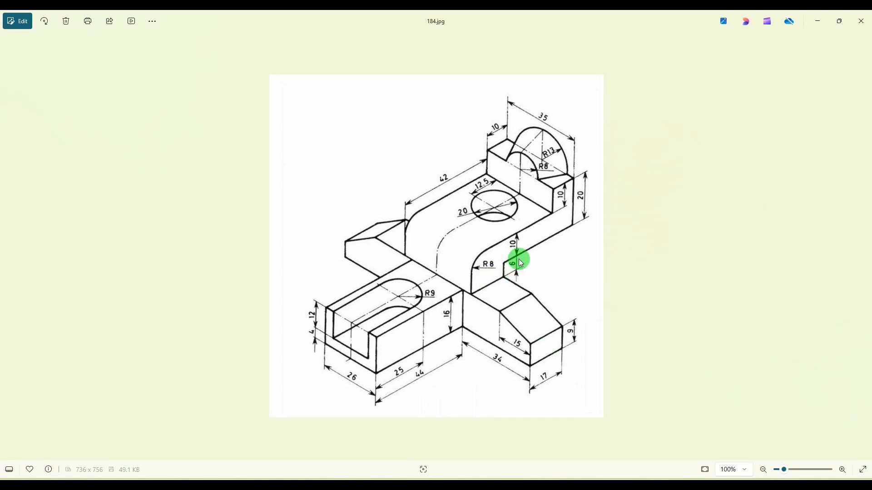
{"action": "left_click", "coordinate": [594, 485]}
{"action": "scroll", "coordinate": [506, 313], "scroll_direction": "up", "scroll_amount": 2}
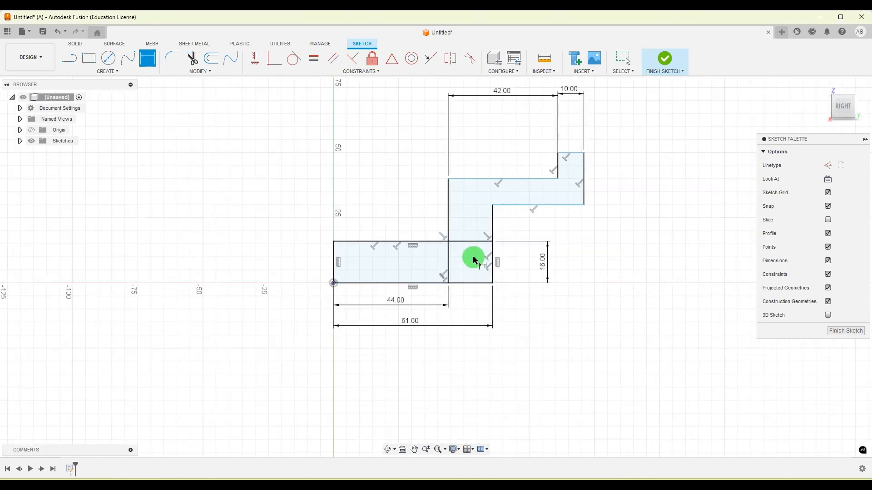
{"action": "left_click", "coordinate": [515, 205]}
{"action": "left_click", "coordinate": [532, 227]}
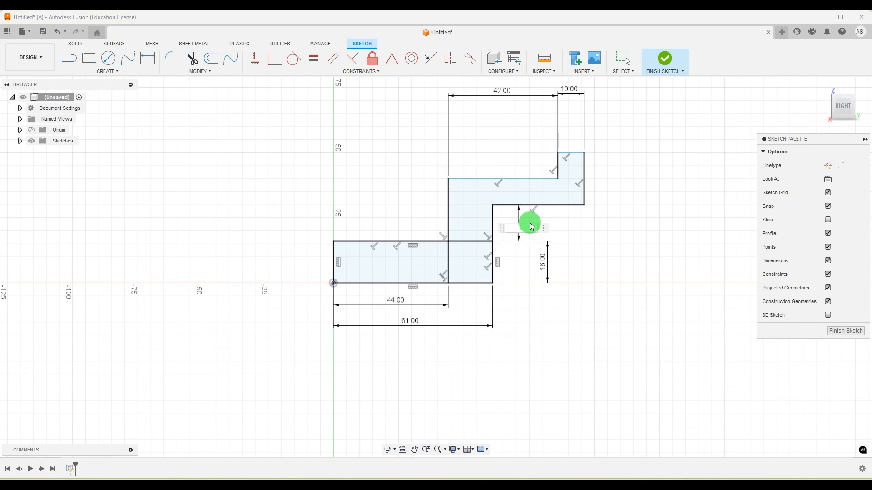
{"action": "type", "text": "6"}
{"action": "key", "text": "Return"}
Dimension the arm's thickness between its upper and lower horizontal edges as 10 mm
{"action": "left_click", "coordinate": [533, 181]}
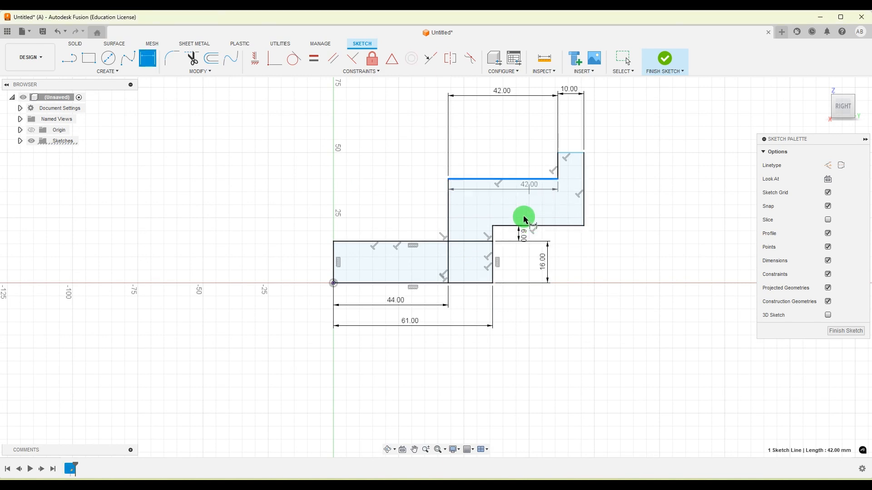
{"action": "left_click", "coordinate": [527, 226]}
{"action": "left_click", "coordinate": [384, 190]}
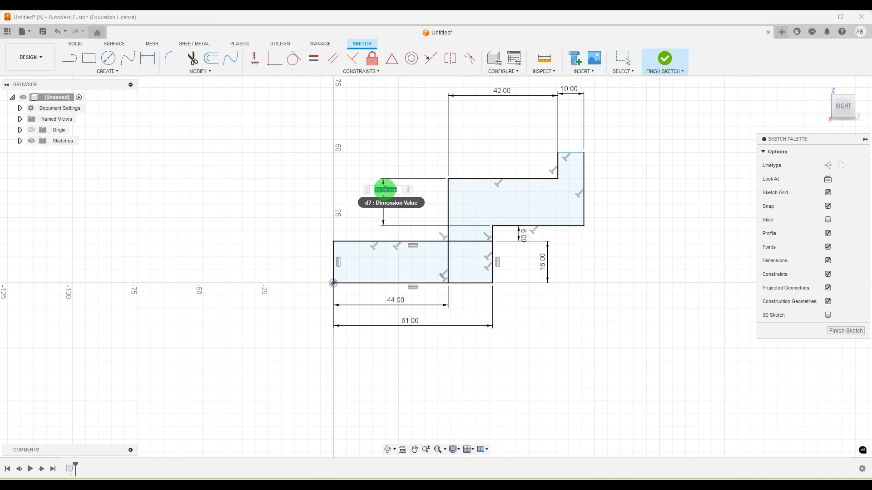
{"action": "type", "text": "10"}
{"action": "key", "text": "Return"}
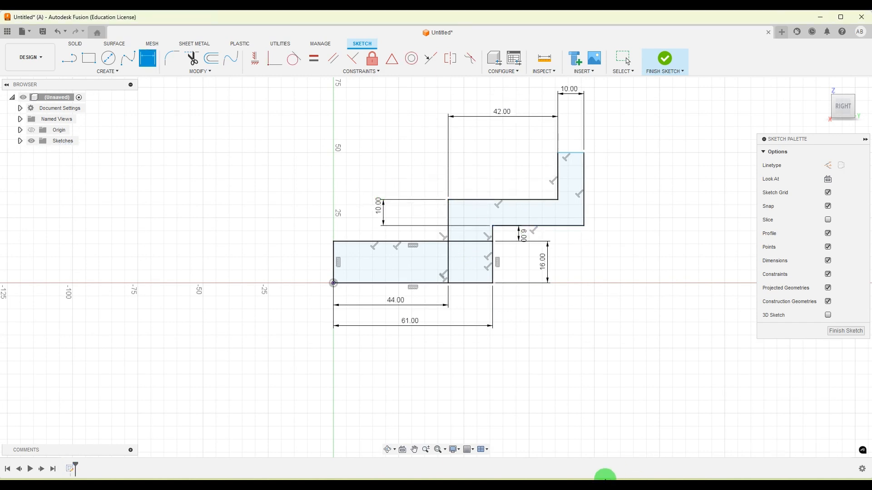
Check the reference drawing and dimension the end block's outer vertical edge as 20 mm
{"action": "left_click", "coordinate": [616, 479]}
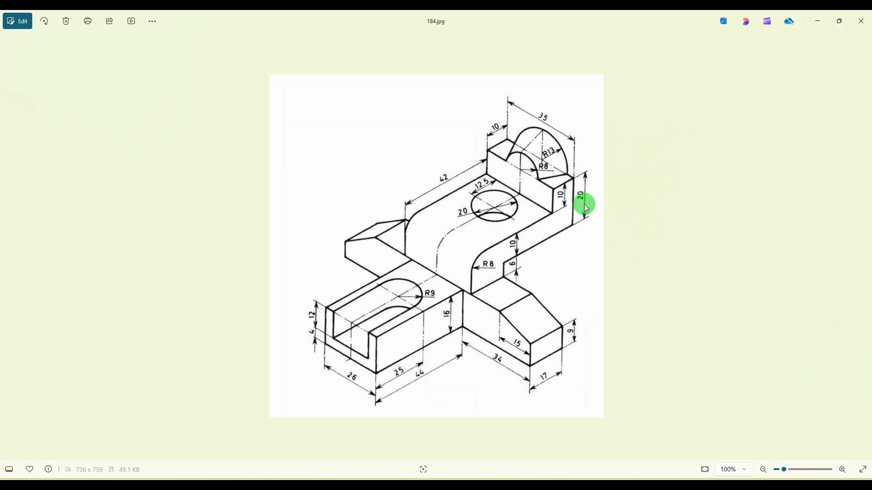
{"action": "left_click", "coordinate": [601, 478]}
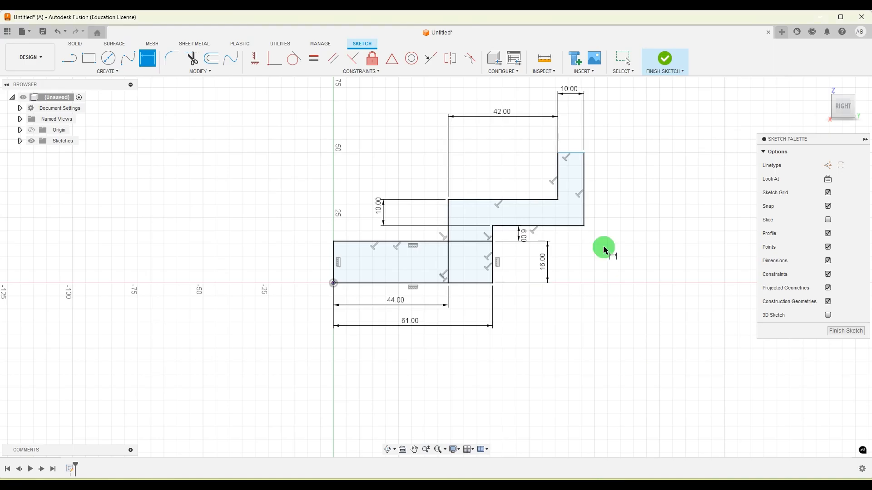
{"action": "left_click", "coordinate": [584, 185]}
{"action": "left_click", "coordinate": [614, 190]}
{"action": "type", "text": "20"}
{"action": "key", "text": "Return"}
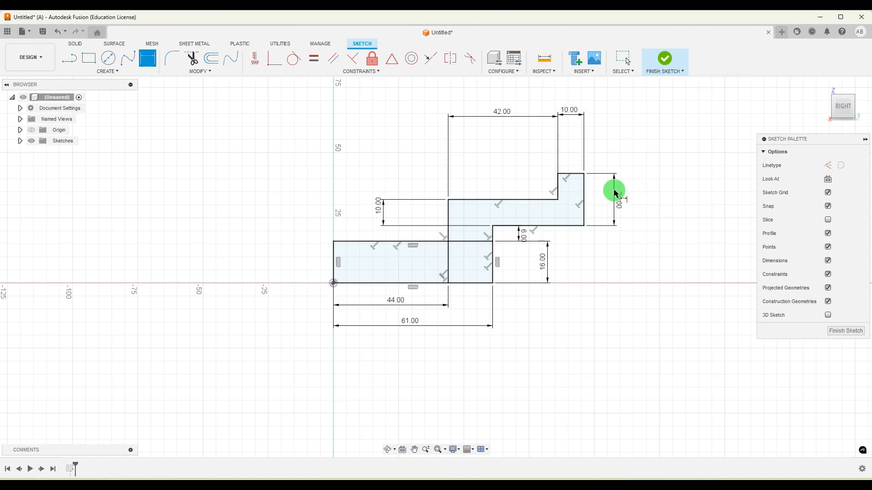
{"action": "scroll", "coordinate": [571, 229], "scroll_direction": "down", "scroll_amount": 3}
{"action": "scroll", "coordinate": [604, 229], "scroll_direction": "up", "scroll_amount": 2}
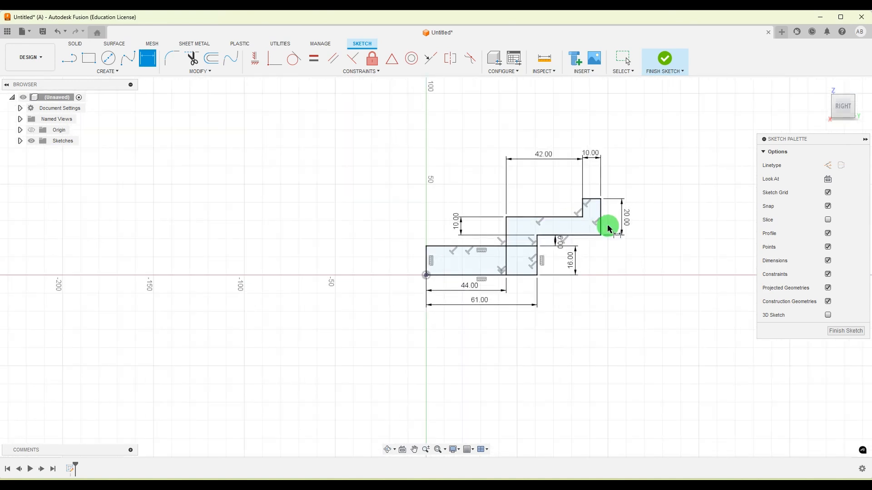
Compare the dimensioned profile with the reference drawing and finish the sketch
{"action": "mouse_move", "coordinate": [617, 479]}
{"action": "left_click", "coordinate": [617, 443]}
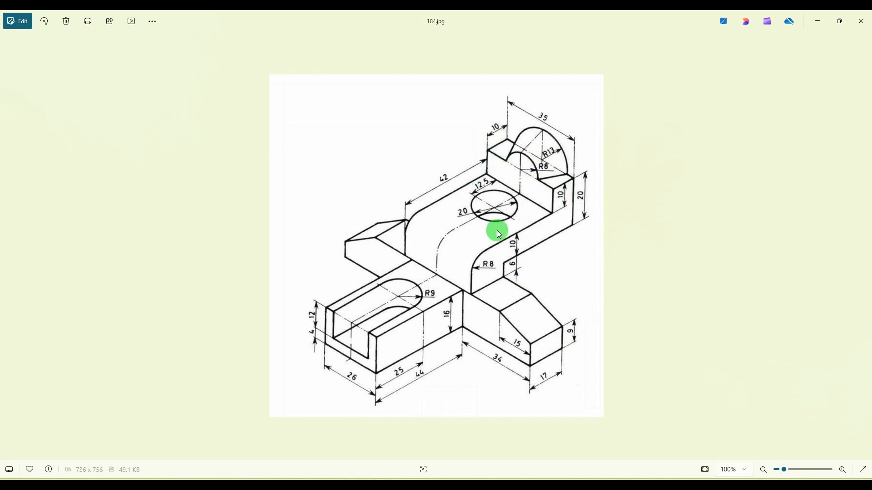
{"action": "key", "text": "alt+Tab"}
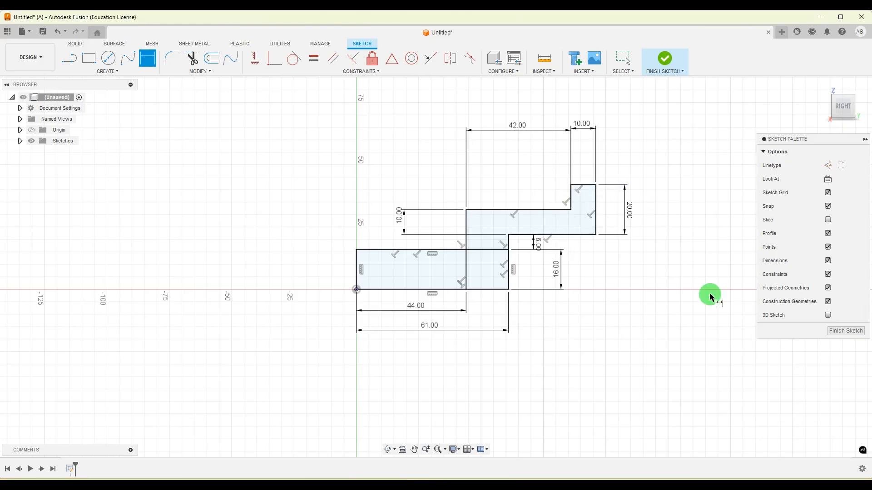
{"action": "left_click", "coordinate": [837, 335]}
{"action": "mouse_move", "coordinate": [601, 191]}
{"action": "middle_mouse_down", "text": "shift"}
{"action": "mouse_move", "coordinate": [646, 206]}
{"action": "mouse_move", "coordinate": [627, 220]}
{"action": "mouse_move", "coordinate": [629, 194]}
{"action": "mouse_move", "coordinate": [640, 209]}
{"action": "middle_mouse_up", "text": "shift"}
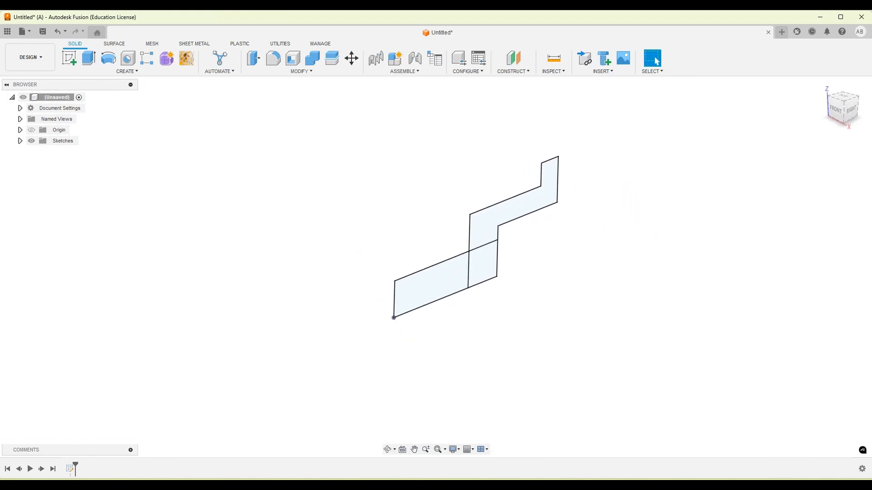
After checking the width in the reference drawing, extrude the 44 mm long base profile symmetrically to a whole length of 26 mm as a new body
{"action": "left_click", "coordinate": [621, 488]}
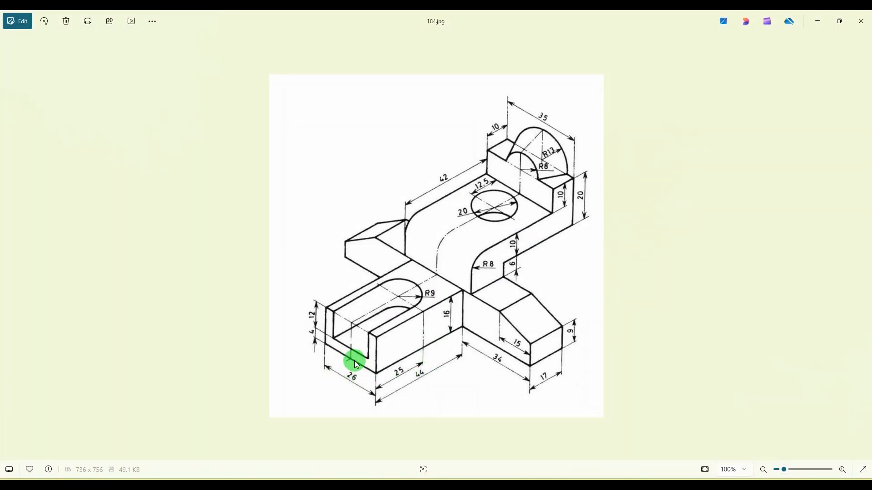
{"action": "key", "text": "alt+Tab"}
{"action": "left_click", "coordinate": [90, 58]}
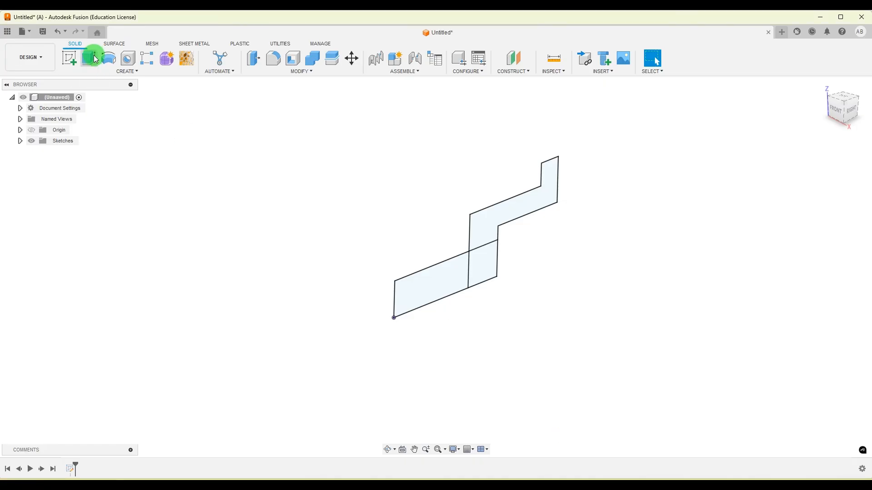
{"action": "left_click", "coordinate": [437, 272]}
{"action": "left_click", "coordinate": [826, 193]}
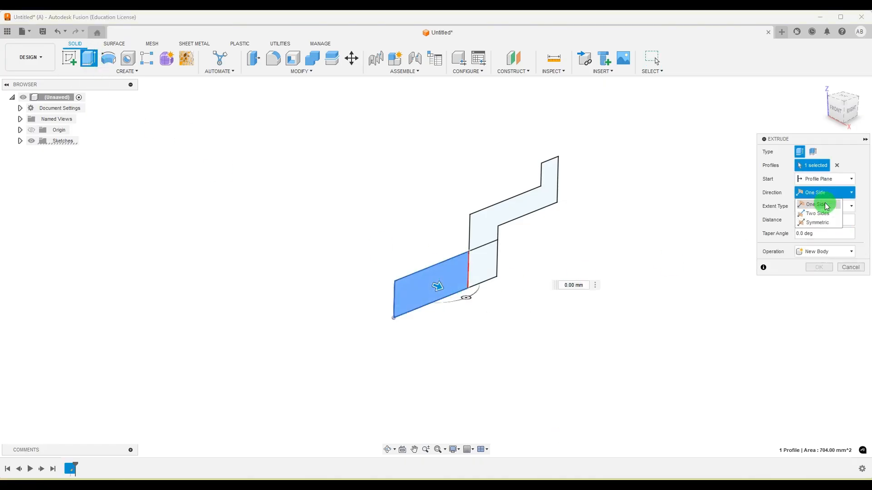
{"action": "left_click", "coordinate": [822, 221]}
{"action": "left_click", "coordinate": [817, 220]}
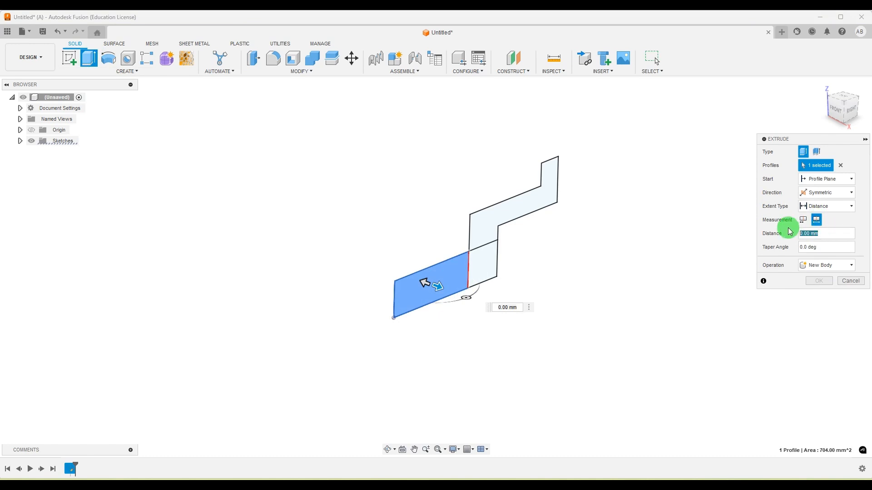
{"action": "type", "text": "26"}
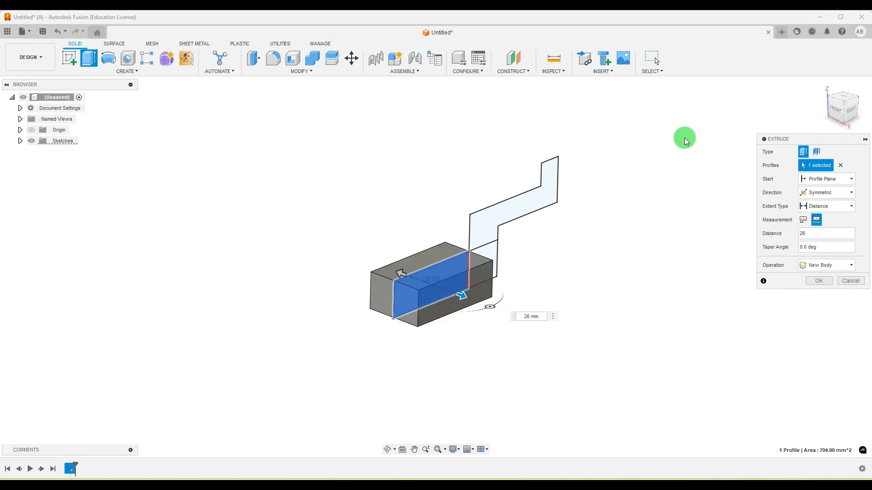
{"action": "mouse_move", "coordinate": [622, 225]}
{"action": "middle_mouse_down", "text": "shift"}
{"action": "mouse_move", "coordinate": [616, 244]}
{"action": "mouse_move", "coordinate": [613, 233]}
{"action": "middle_mouse_up", "text": "shift"}
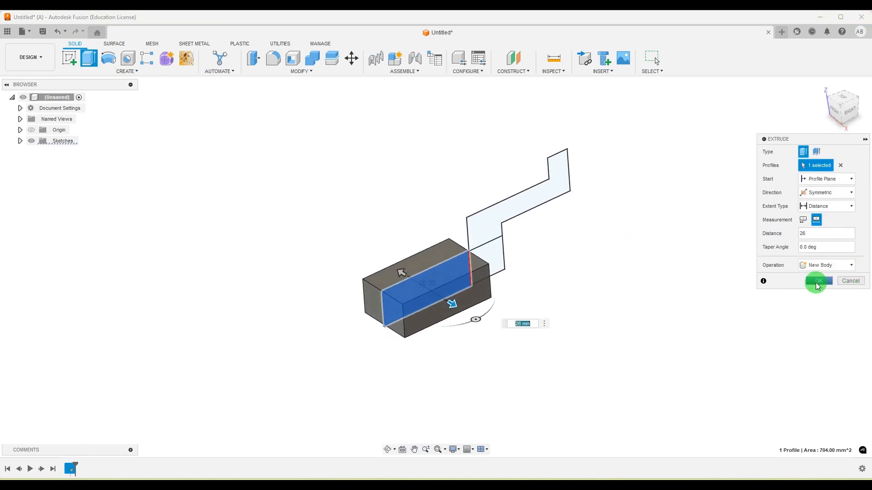
{"action": "left_click", "coordinate": [819, 281]}
Check the reference drawing for the cross arms and show Sketch1 again
{"action": "key", "text": "alt+Tab"}
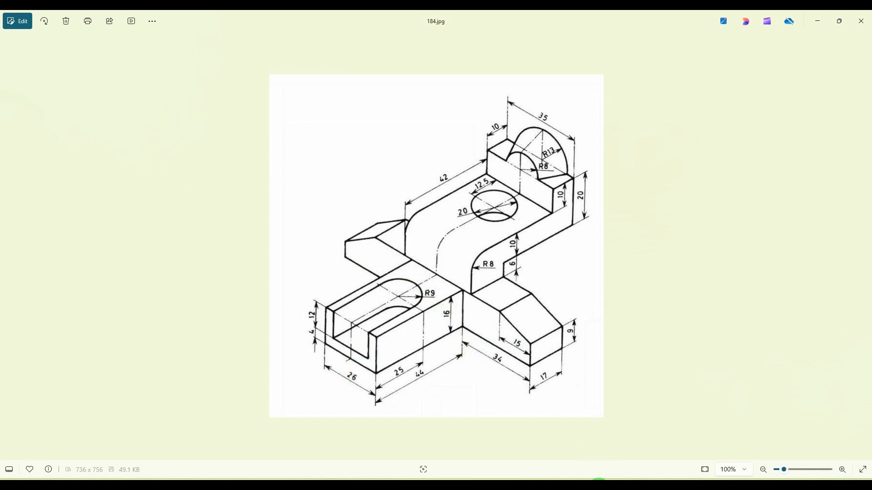
{"action": "key", "text": "alt+Tab"}
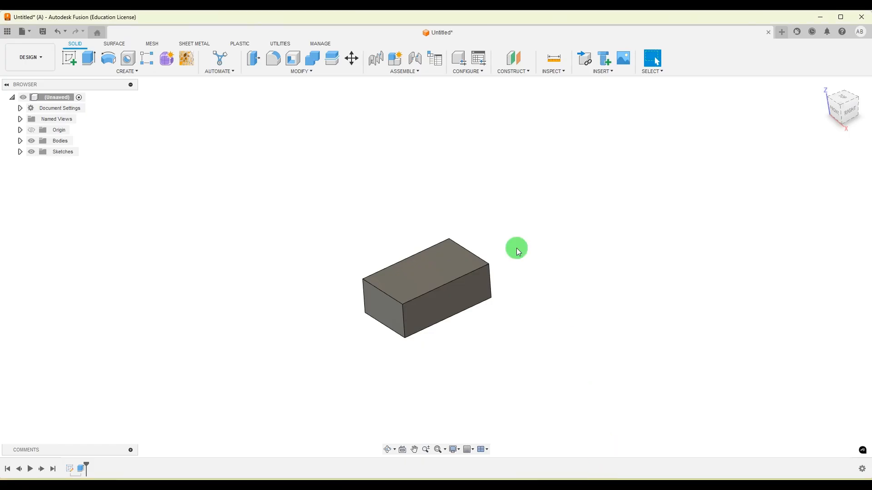
{"action": "left_click", "coordinate": [20, 153]}
{"action": "left_click", "coordinate": [40, 163]}
Extrude the small rectangle behind the base block symmetrically to a whole length of 34+26+34 mm, joined to the body
{"action": "left_click", "coordinate": [89, 58]}
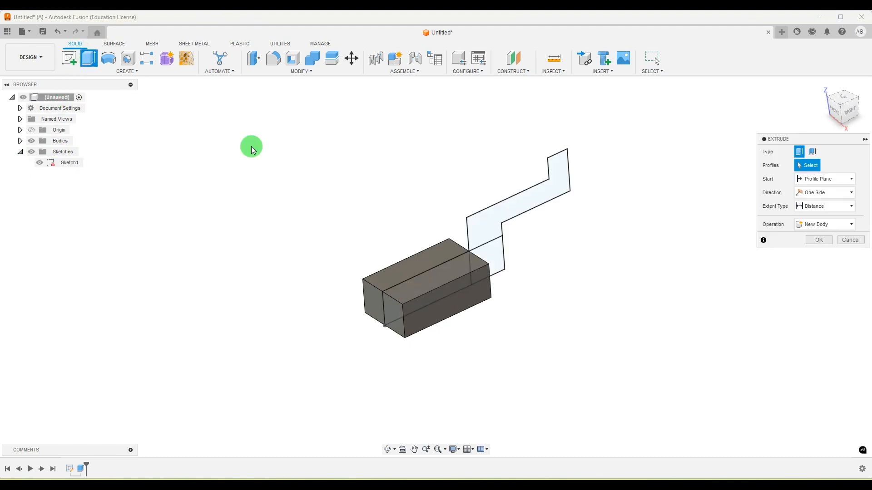
{"action": "left_click", "coordinate": [480, 263]}
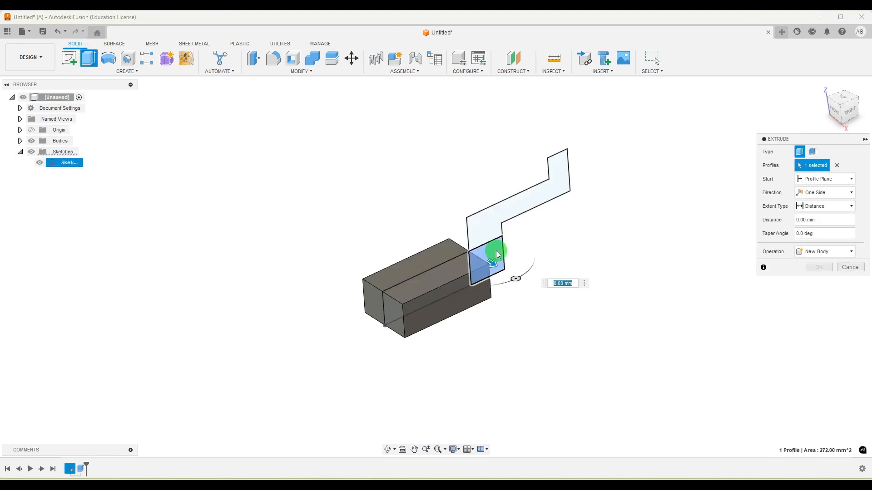
{"action": "left_click", "coordinate": [828, 196]}
{"action": "left_click", "coordinate": [820, 221]}
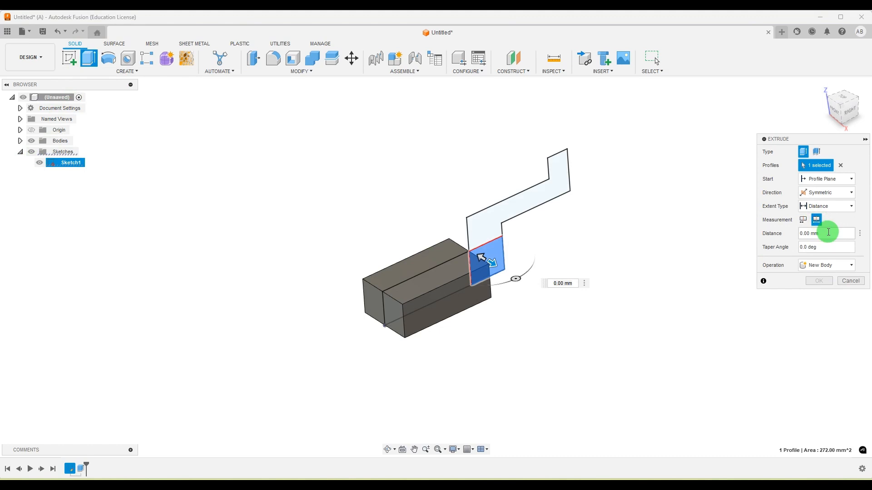
{"action": "left_click", "coordinate": [781, 235]}
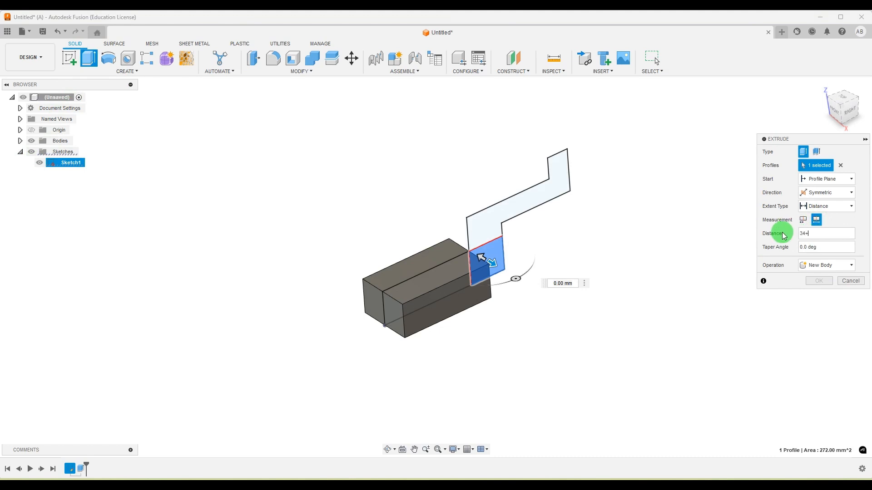
{"action": "key", "text": "Return"}
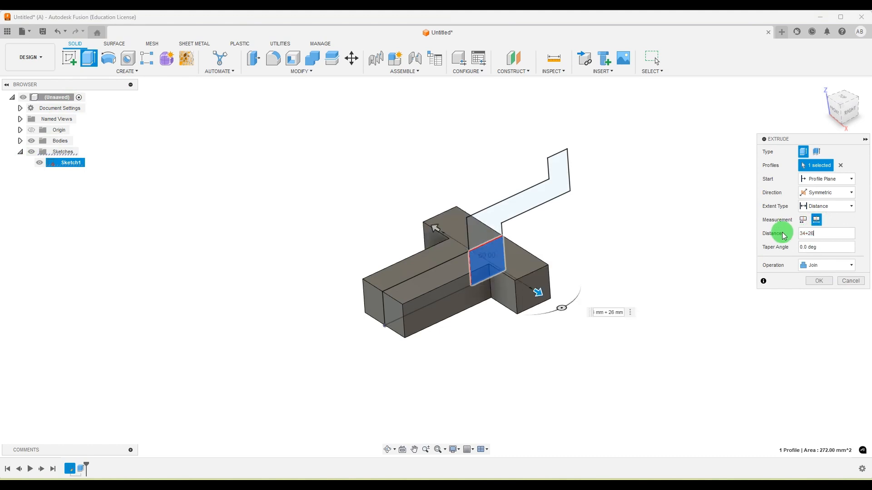
{"action": "type", "text": "+34"}
{"action": "key", "text": "Return"}
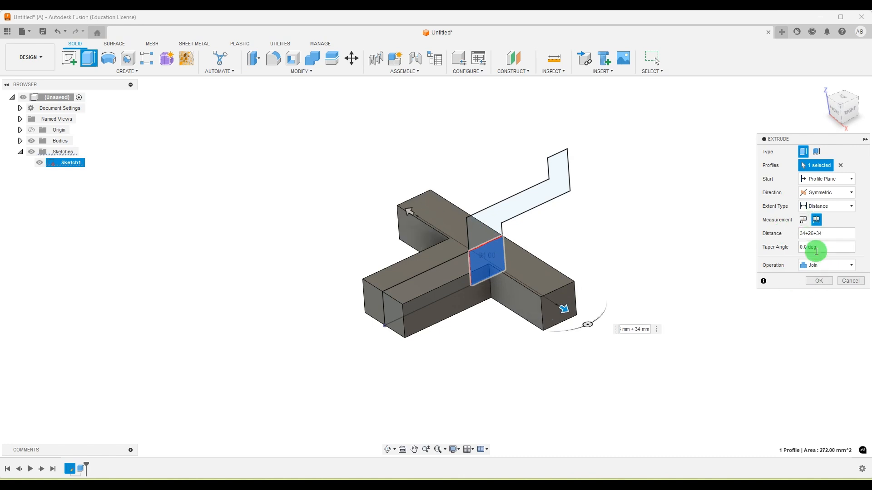
{"action": "left_click", "coordinate": [819, 281]}
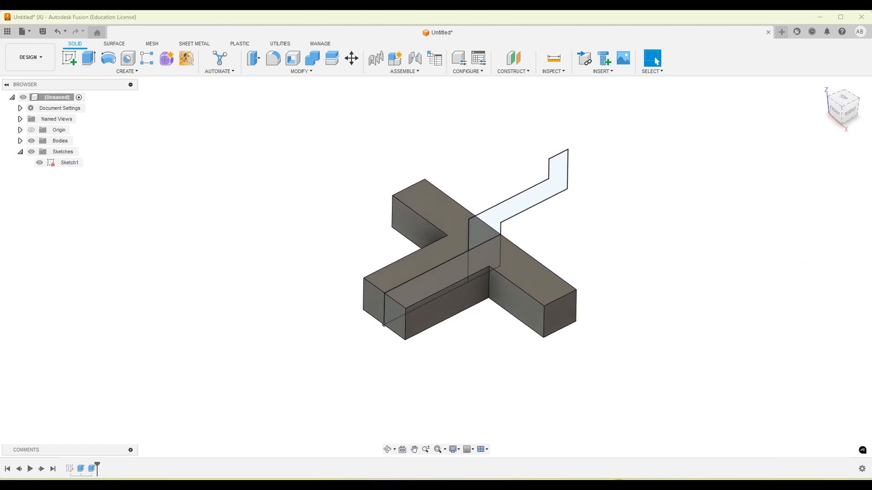
After checking the width in the reference drawing, extrude the raised stepped profile symmetrically to a whole length of 35 mm, joined to the body
{"action": "left_click", "coordinate": [618, 489]}
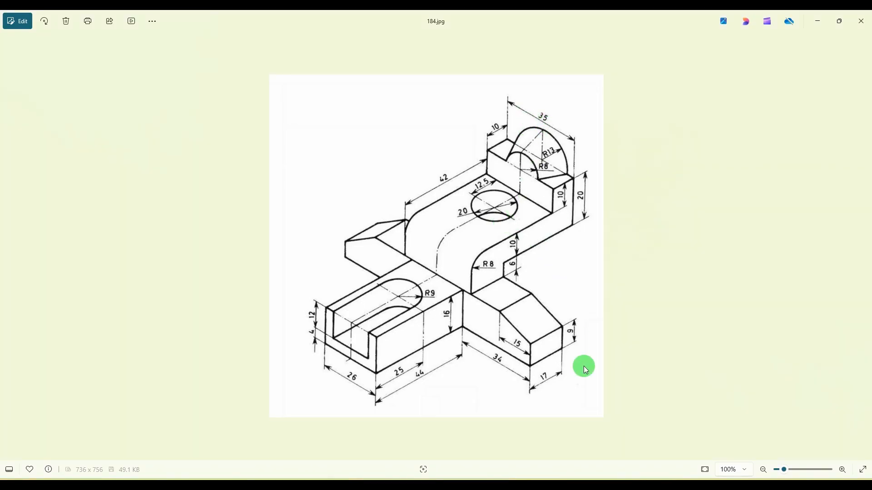
{"action": "key", "text": "alt+Tab"}
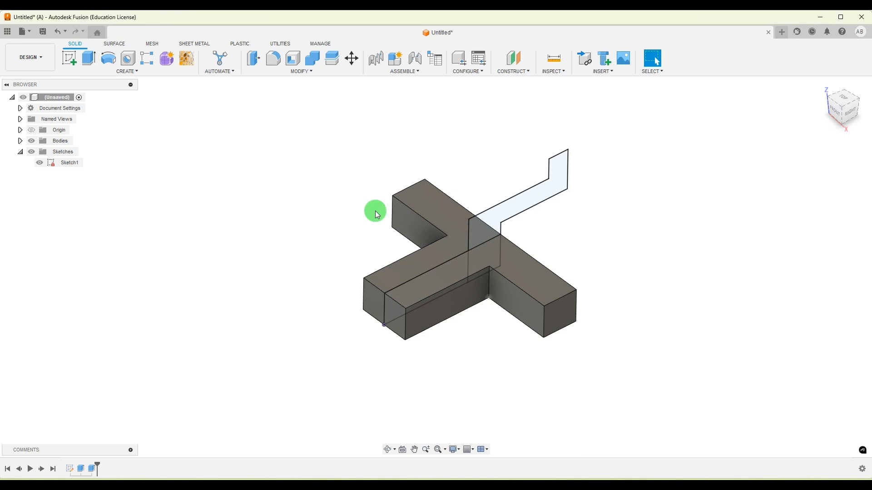
{"action": "left_click", "coordinate": [89, 57]}
{"action": "left_click", "coordinate": [533, 188]}
{"action": "left_click", "coordinate": [818, 192]}
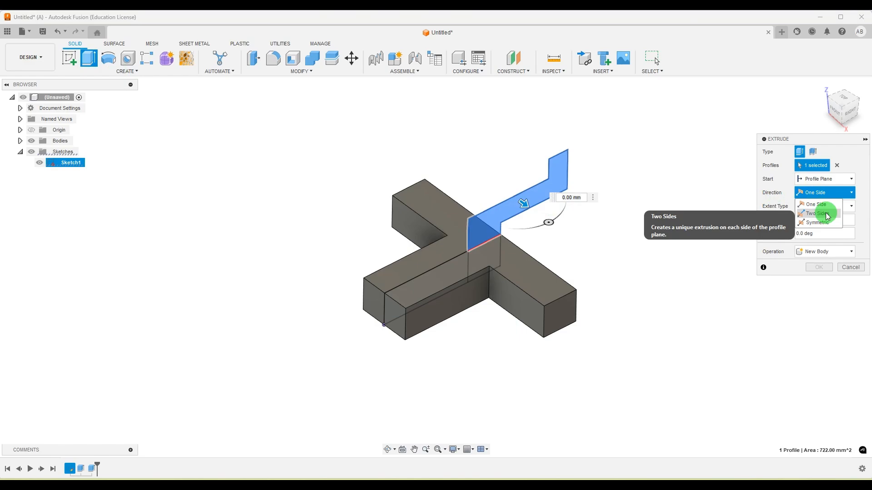
{"action": "key", "text": "alt+Tab"}
{"action": "key", "text": "alt+Tab"}
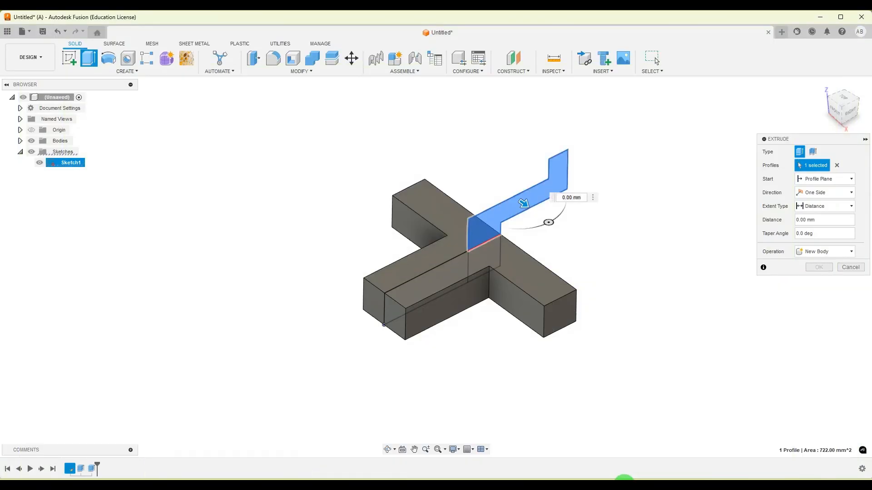
{"action": "left_click", "coordinate": [830, 199]}
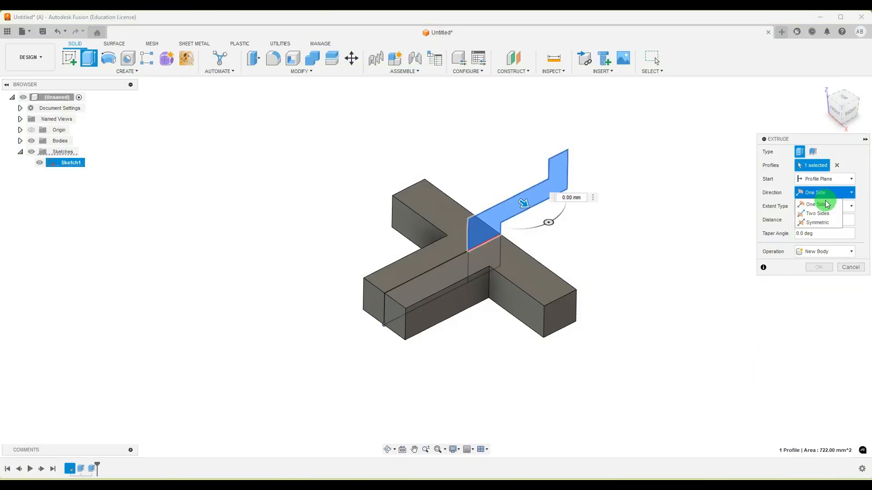
{"action": "left_click", "coordinate": [824, 220]}
{"action": "left_click", "coordinate": [817, 221]}
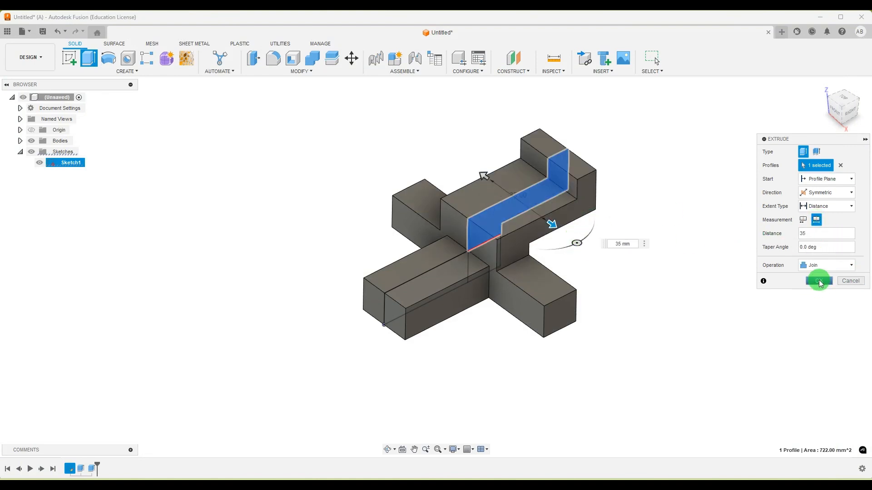
{"action": "left_click", "coordinate": [820, 282]}
{"action": "mouse_move", "coordinate": [738, 249]}
{"action": "middle_mouse_down", "text": "shift"}
{"action": "mouse_move", "coordinate": [702, 185]}
{"action": "mouse_move", "coordinate": [715, 208]}
{"action": "middle_mouse_up", "text": "shift"}
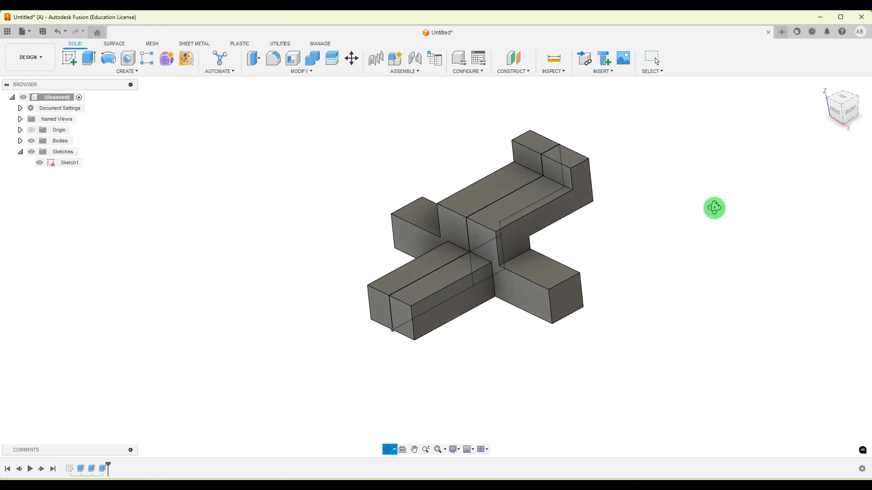
Hide Sketch1 and, after checking the radius in the reference drawing, round the raised step's front upper edge with an 8 mm fillet
{"action": "left_click", "coordinate": [40, 162]}
{"action": "middle_click_drag", "start_coordinate": [795, 177], "coordinate": [779, 217], "text": "shift"}
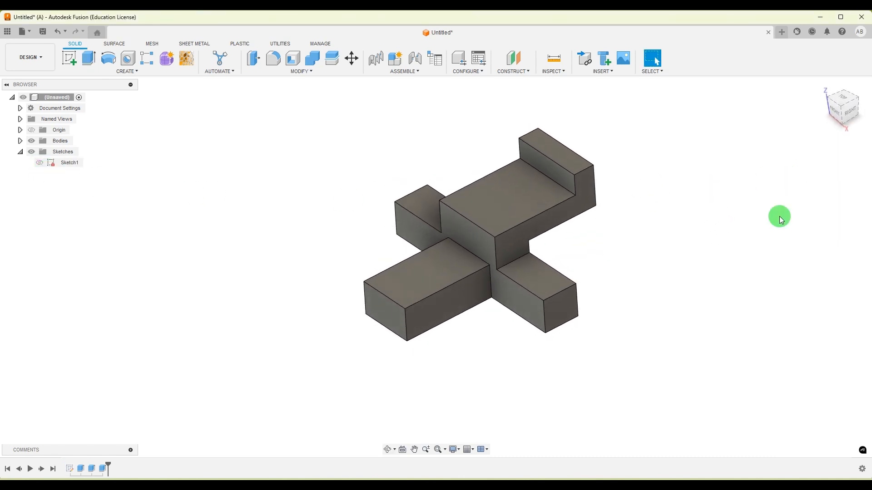
{"action": "left_click", "coordinate": [614, 487]}
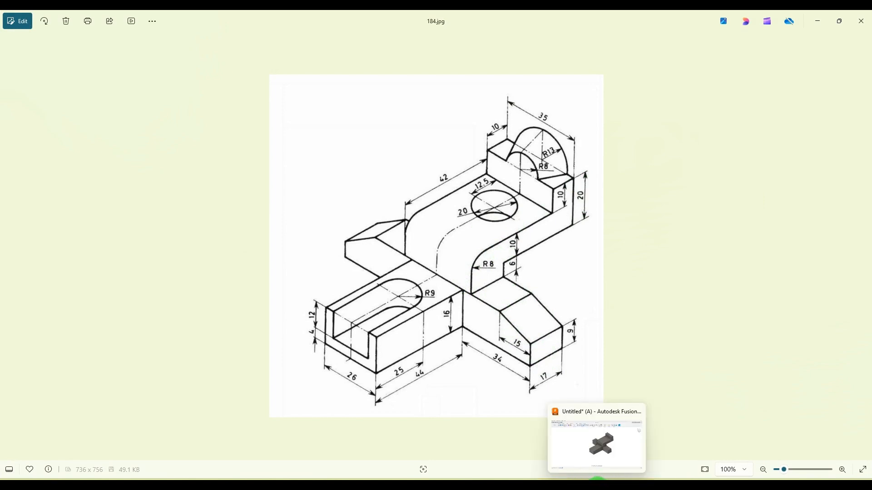
{"action": "left_click", "coordinate": [597, 480]}
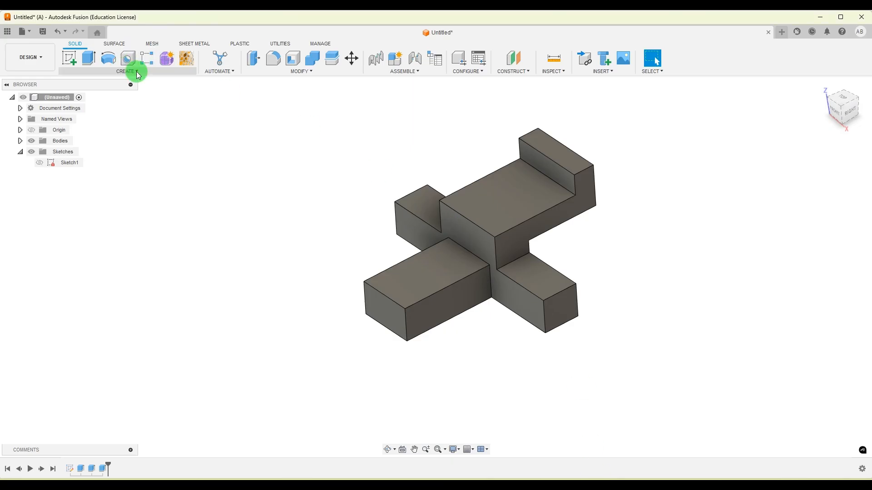
{"action": "left_click", "coordinate": [273, 58]}
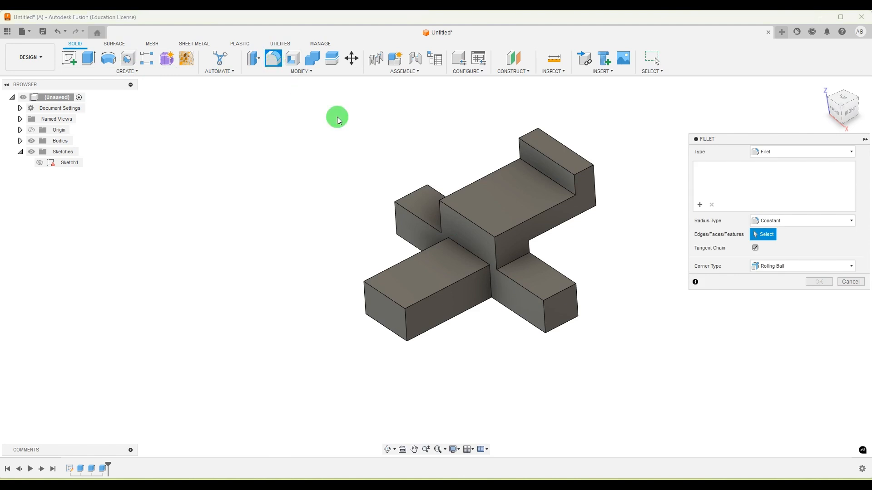
{"action": "left_click", "coordinate": [462, 215]}
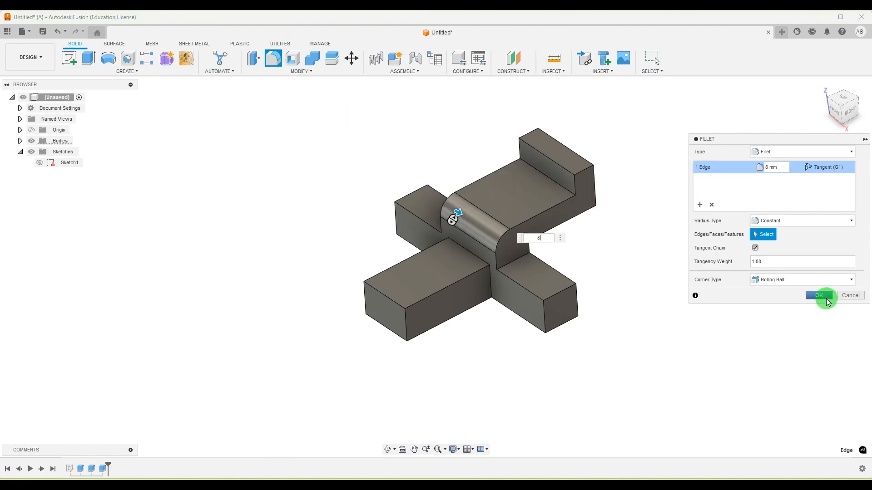
{"action": "left_click", "coordinate": [826, 300]}
{"action": "mouse_move", "coordinate": [710, 286]}
{"action": "middle_mouse_down", "text": "shift"}
{"action": "mouse_move", "coordinate": [663, 247]}
{"action": "mouse_move", "coordinate": [718, 237]}
{"action": "mouse_move", "coordinate": [697, 271]}
{"action": "mouse_move", "coordinate": [700, 282]}
{"action": "mouse_move", "coordinate": [698, 274]}
{"action": "middle_mouse_up", "text": "shift"}
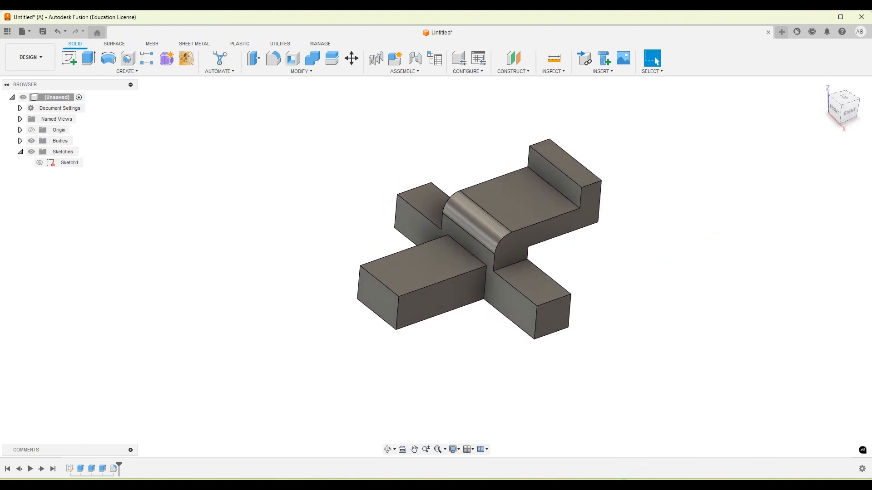
After checking the reference drawing, begin a two-distance chamfer on the outer top edges of both cross arms, with 15 mm along their tops
{"action": "key", "text": "alt+Tab"}
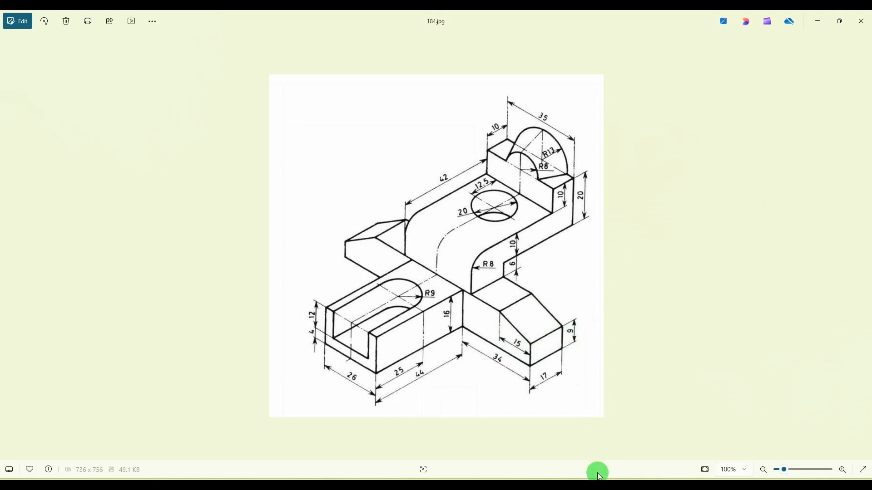
{"action": "key", "text": "alt+Tab"}
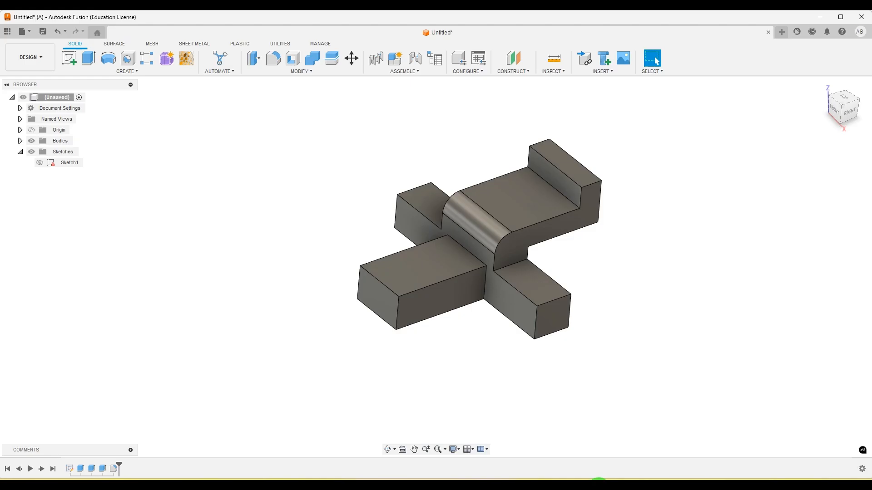
{"action": "left_click", "coordinate": [299, 72]}
{"action": "left_click", "coordinate": [268, 97]}
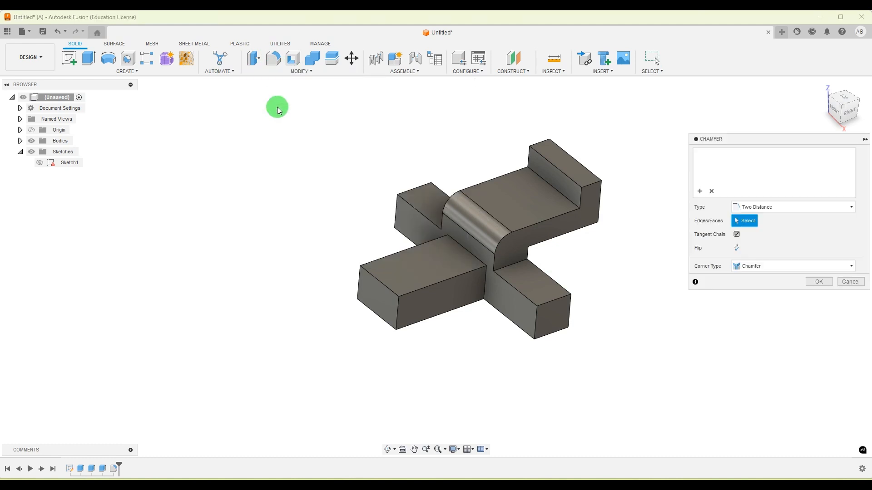
{"action": "left_click", "coordinate": [551, 301]}
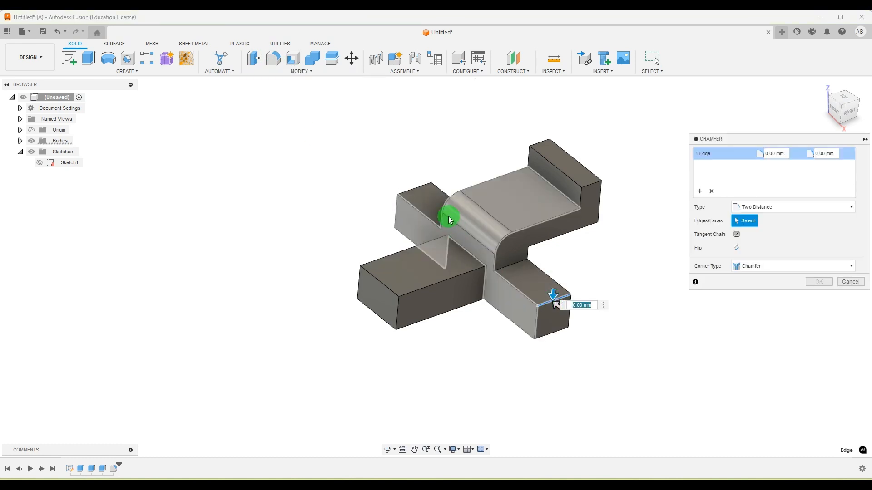
{"action": "left_click", "coordinate": [418, 193]}
{"action": "mouse_move", "coordinate": [609, 243]}
{"action": "middle_mouse_down", "text": "shift"}
{"action": "mouse_move", "coordinate": [634, 237]}
{"action": "mouse_move", "coordinate": [628, 261]}
{"action": "mouse_move", "coordinate": [619, 253]}
{"action": "middle_mouse_up", "text": "shift"}
{"action": "scroll", "coordinate": [603, 301], "scroll_direction": "up", "scroll_amount": 2}
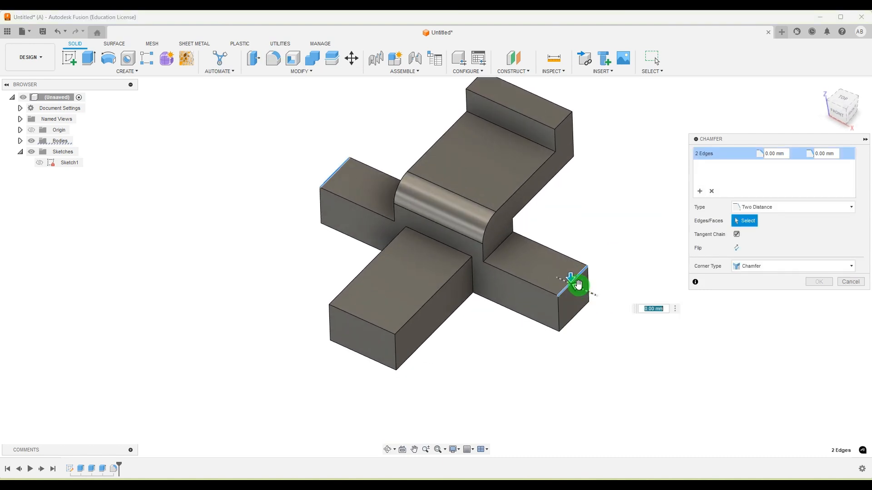
{"action": "left_click_drag", "start_coordinate": [578, 285], "coordinate": [550, 274]}
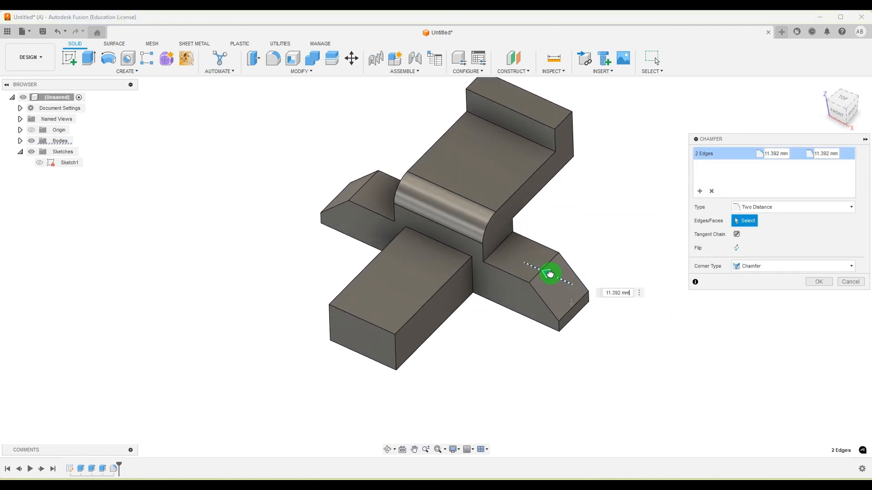
{"action": "type", "text": "15"}
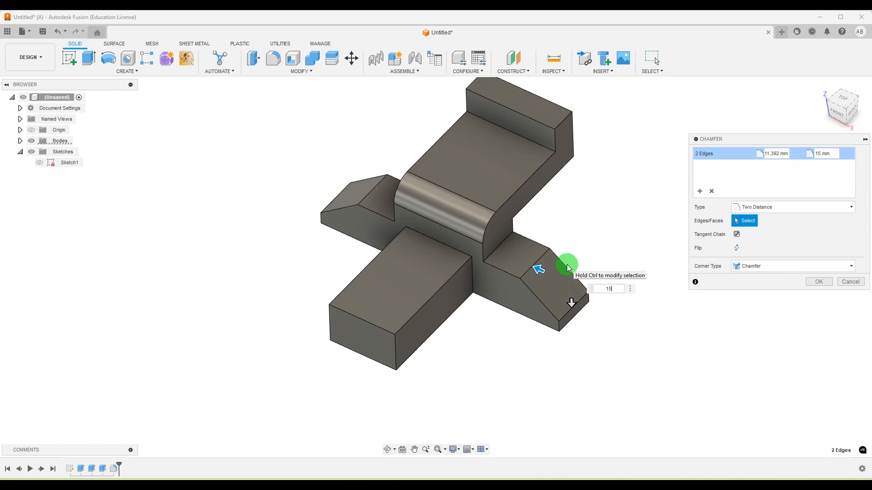
Set the cross-arm chamfer's vertical distance to 7 mm, apply it, and check the length of an arm's remaining vertical end edge
{"action": "mouse_move", "coordinate": [572, 301]}
{"action": "left_mouse_down"}
{"action": "mouse_move", "coordinate": [566, 282]}
{"action": "mouse_move", "coordinate": [573, 302]}
{"action": "left_mouse_up"}
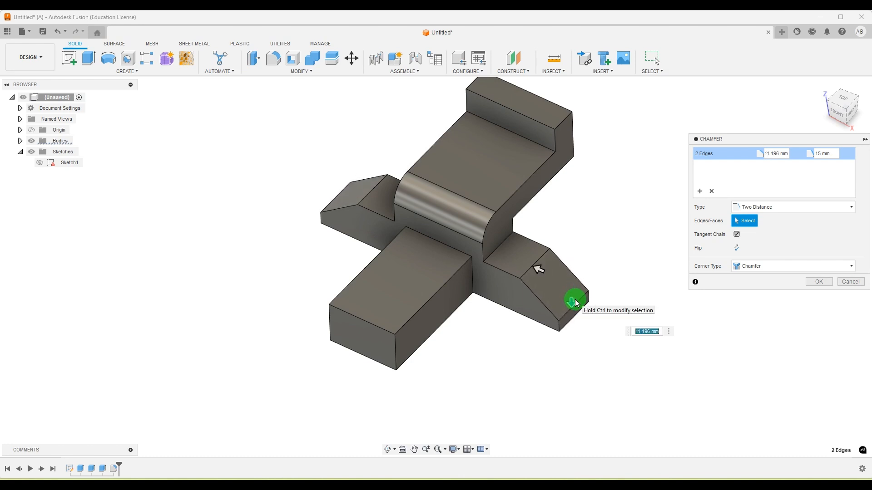
{"action": "type", "text": "7"}
{"action": "key", "text": "Return"}
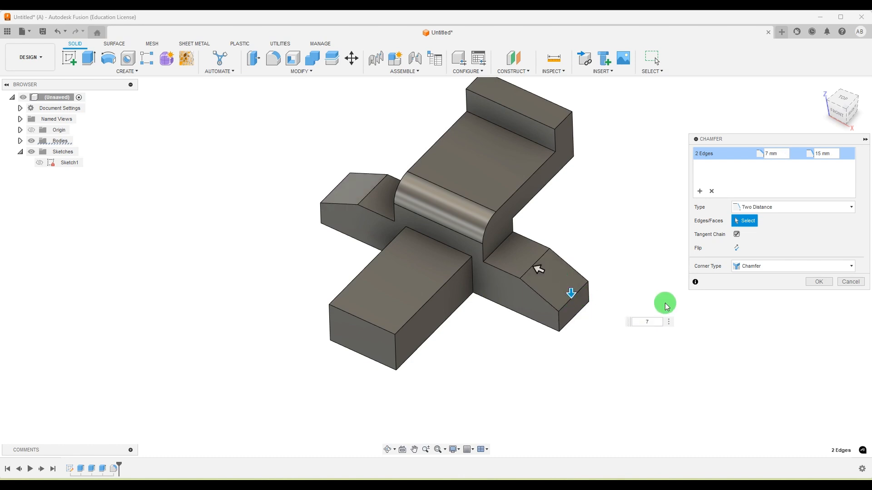
{"action": "left_click", "coordinate": [811, 283]}
{"action": "middle_click_drag", "start_coordinate": [669, 288], "coordinate": [577, 322], "text": "shift"}
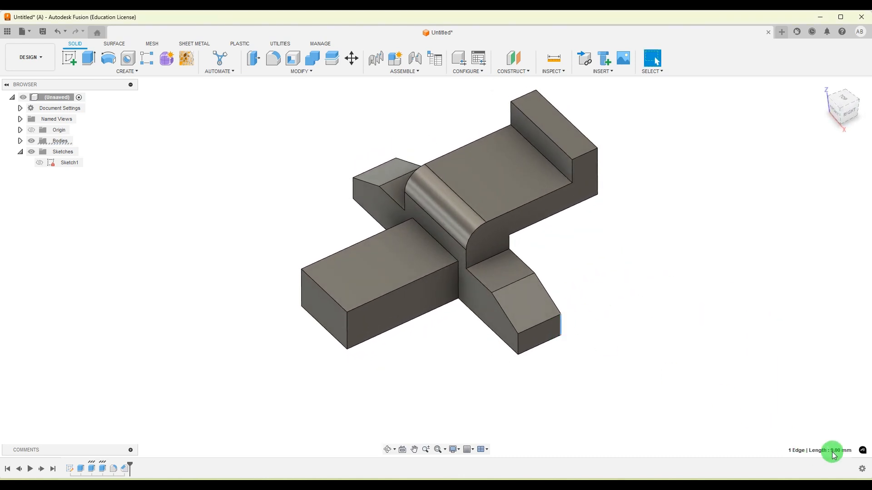
{"action": "middle_click_drag", "start_coordinate": [457, 303], "coordinate": [619, 238], "text": "shift"}
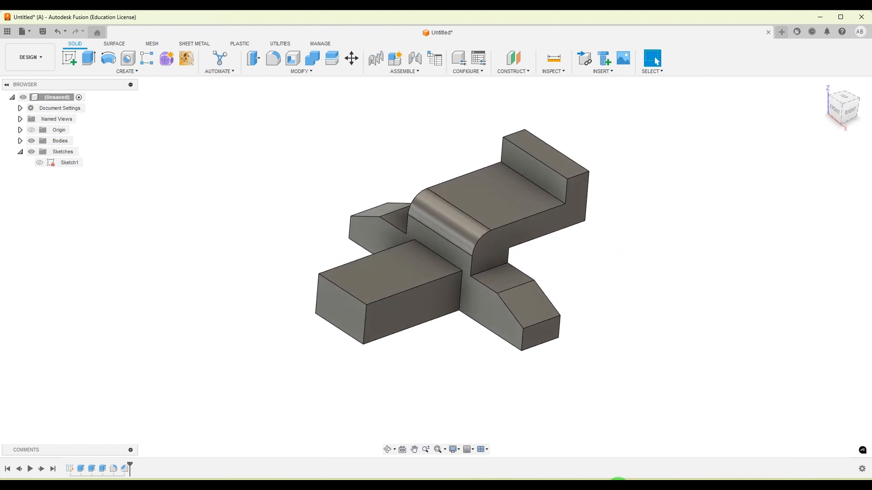
After checking the rounded lug in the reference drawing, start a sketch on the front face of the raised end lip
{"action": "left_click", "coordinate": [618, 481]}
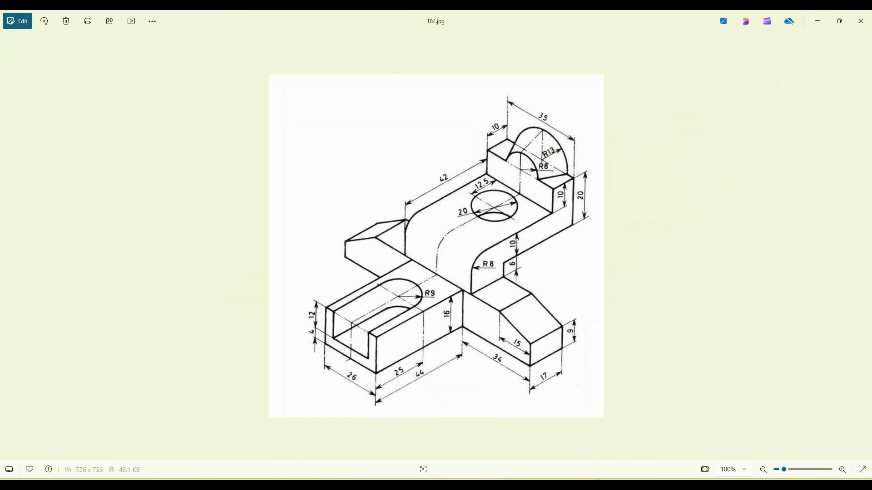
{"action": "left_click", "coordinate": [598, 484]}
{"action": "middle_click_drag", "start_coordinate": [667, 272], "coordinate": [684, 228], "text": "shift"}
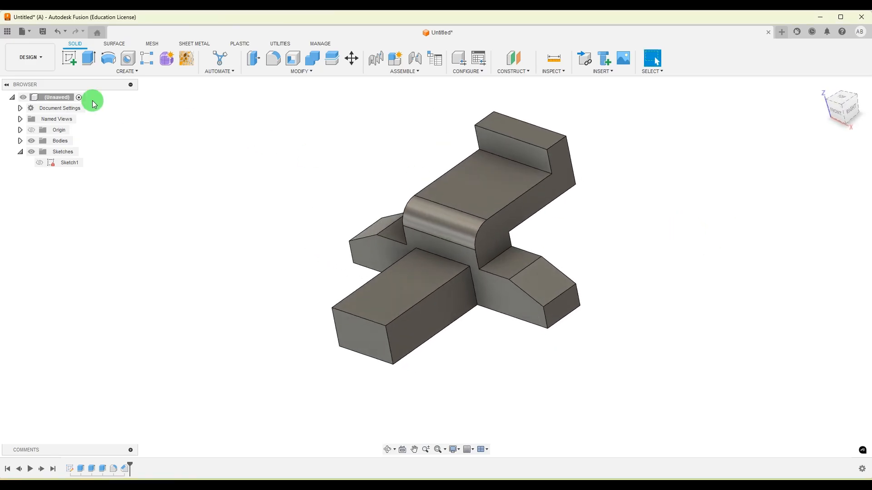
{"action": "left_click", "coordinate": [69, 57]}
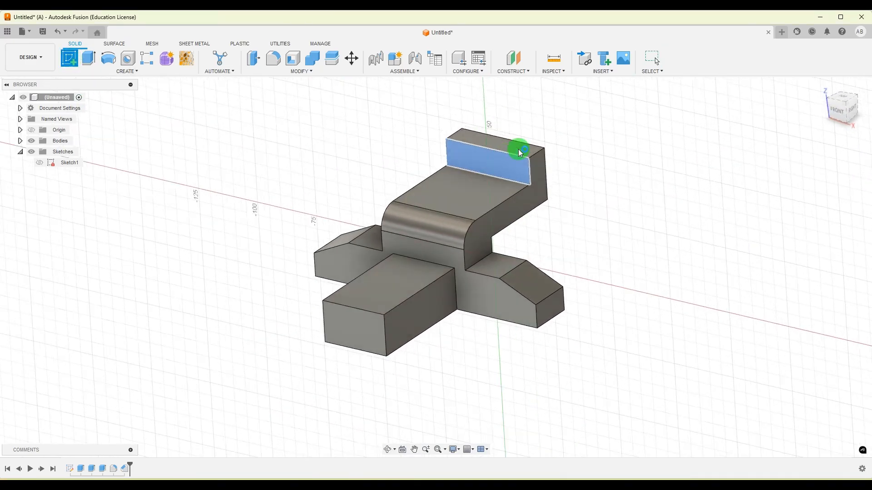
{"action": "left_click", "coordinate": [518, 149]}
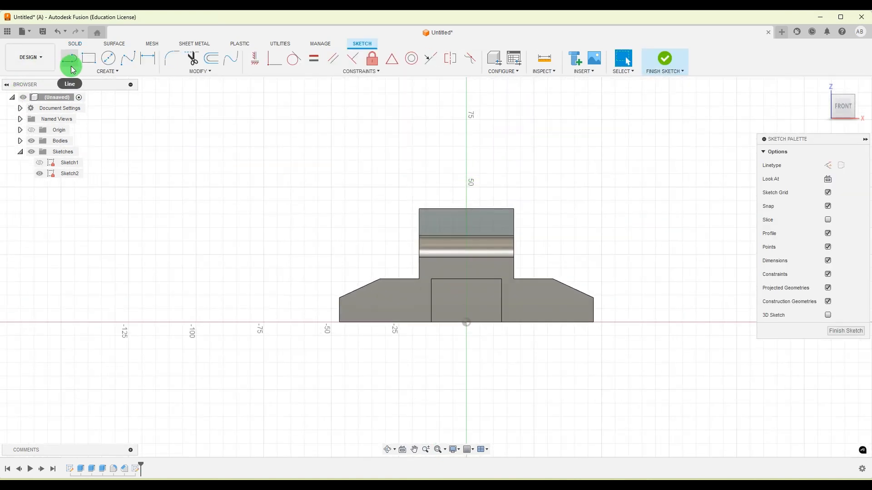
Draw a semicircular arc of about 8 mm radius above the lip, centred on the midpoint of its top edge
{"action": "left_click", "coordinate": [108, 71]}
{"action": "mouse_move", "coordinate": [107, 108]}
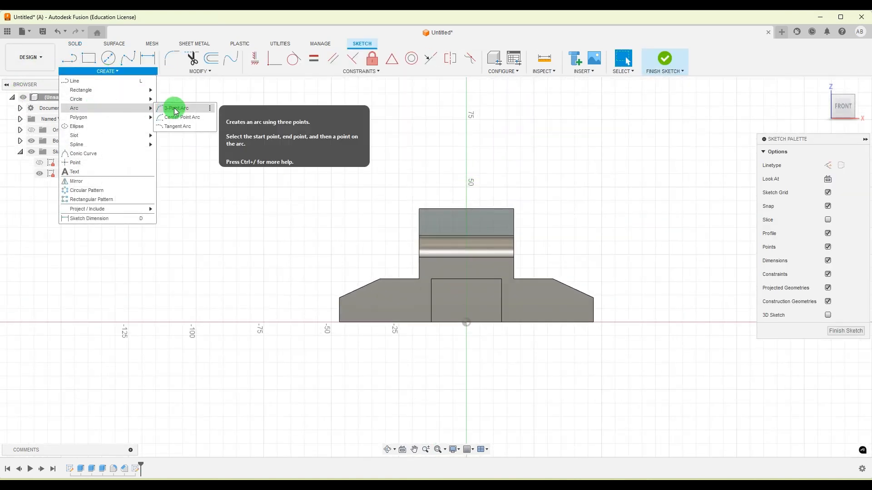
{"action": "left_click", "coordinate": [176, 109]}
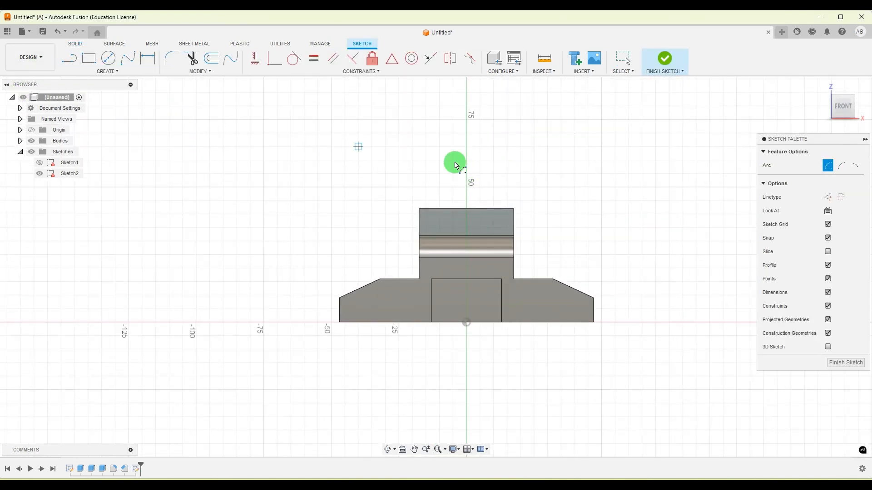
{"action": "left_click", "coordinate": [465, 209]}
{"action": "left_click", "coordinate": [488, 209]}
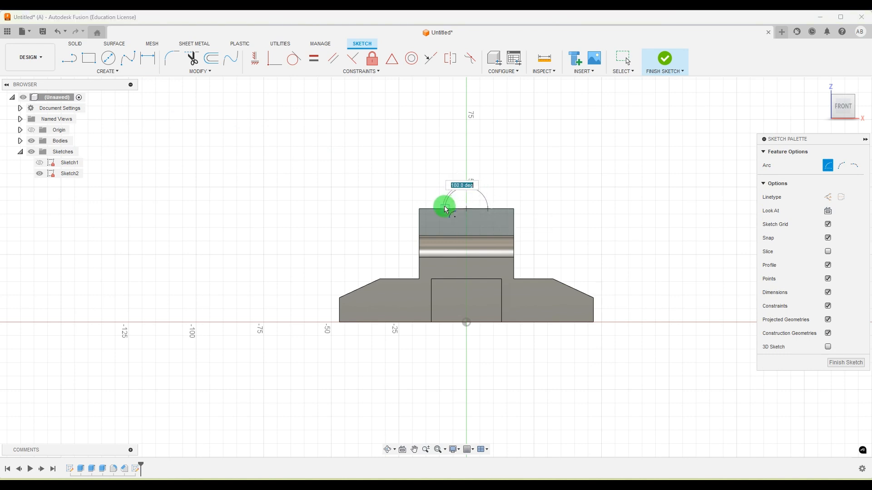
{"action": "left_click", "coordinate": [445, 209]}
Set the semicircle's radius to 8 mm and finish the sketch
{"action": "left_click", "coordinate": [147, 58]}
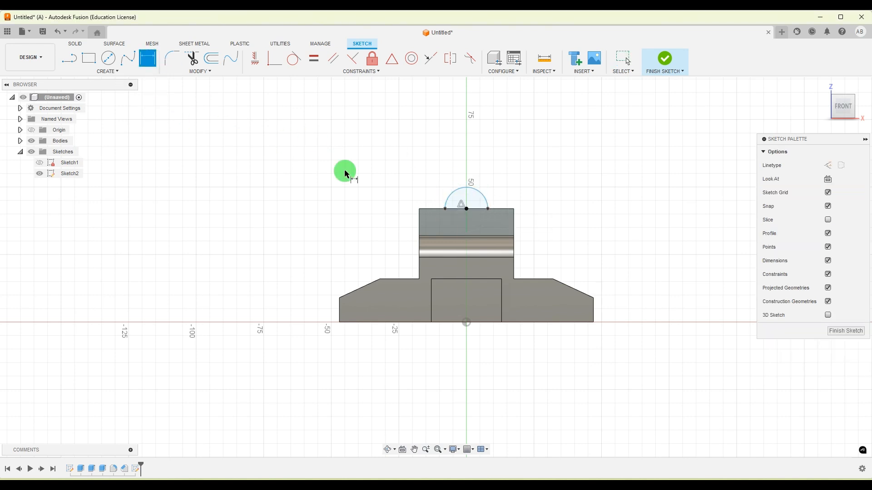
{"action": "left_click", "coordinate": [483, 196]}
{"action": "left_click", "coordinate": [524, 174]}
{"action": "type", "text": "8"}
{"action": "key", "text": "Return"}
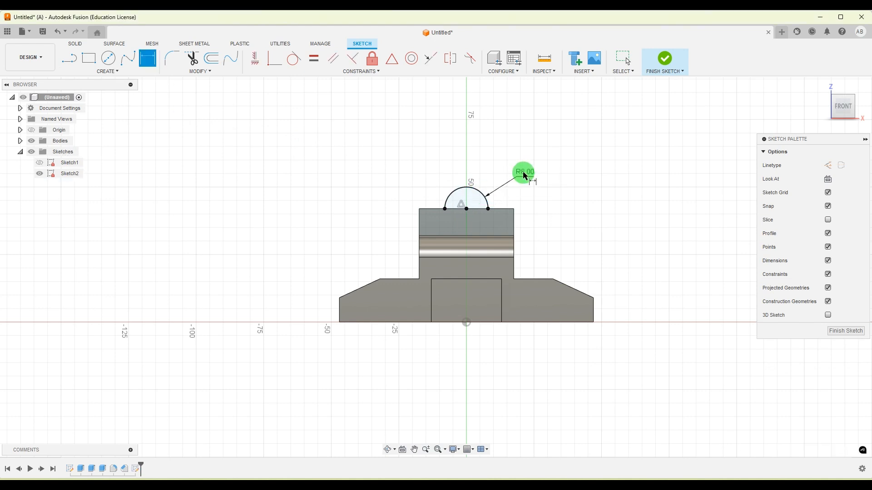
{"action": "left_click", "coordinate": [846, 332]}
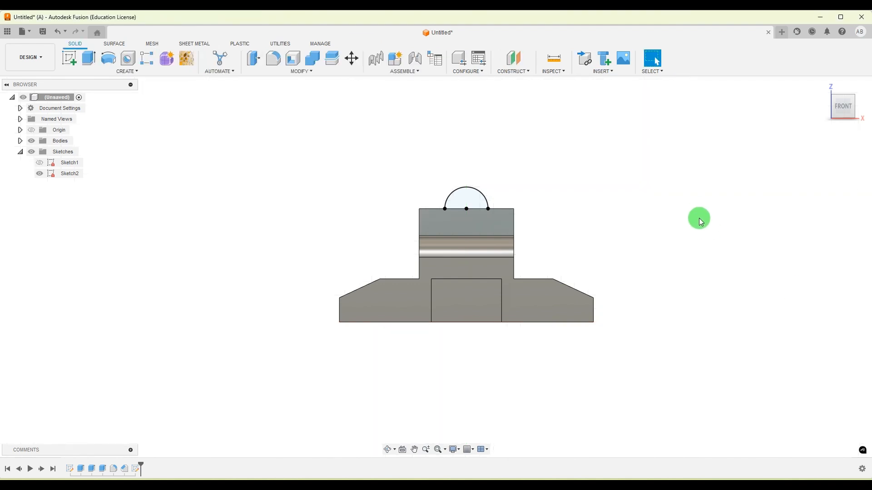
Start a sketch on the lip's back face and draw a larger 180° arc concentric with the 8 mm semicircle
{"action": "left_click", "coordinate": [566, 254]}
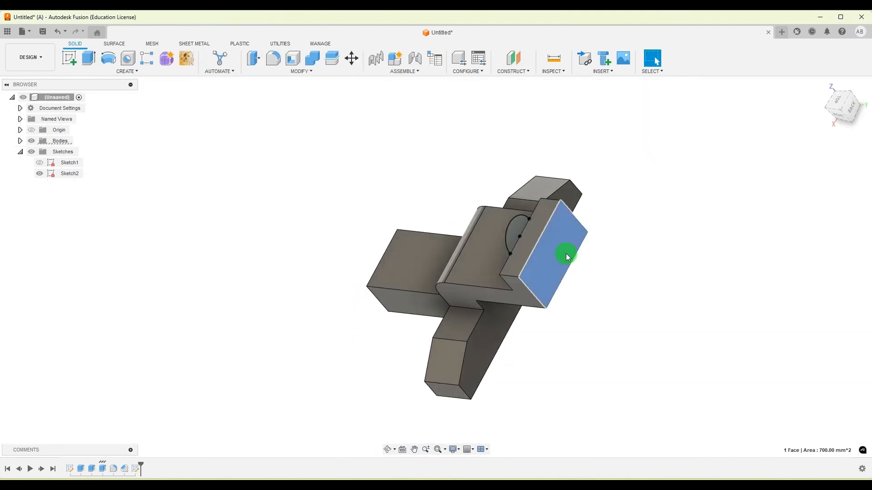
{"action": "left_click", "coordinate": [69, 58]}
{"action": "left_click", "coordinate": [106, 73]}
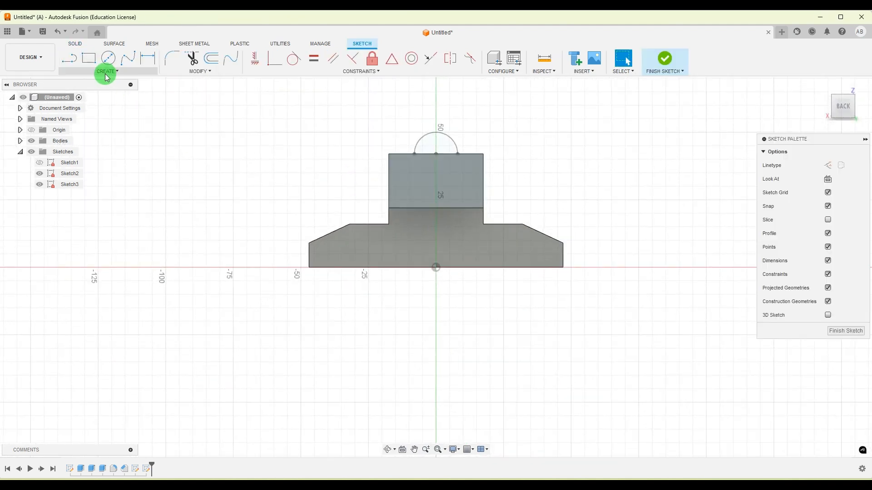
{"action": "mouse_move", "coordinate": [113, 90]}
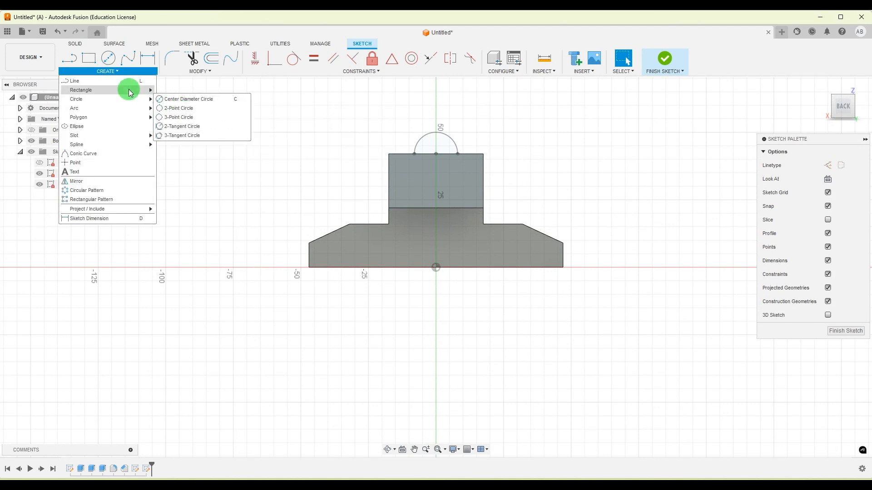
{"action": "mouse_move", "coordinate": [97, 109]}
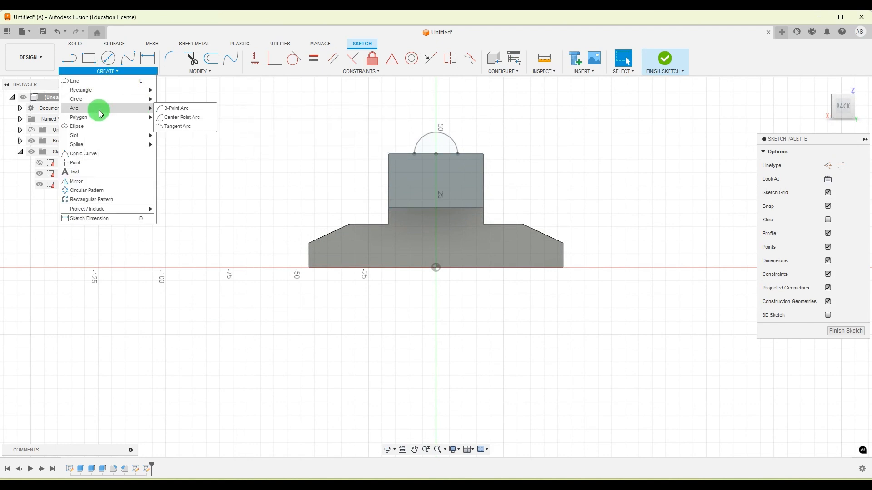
{"action": "left_click", "coordinate": [182, 109]}
{"action": "left_click", "coordinate": [437, 155]}
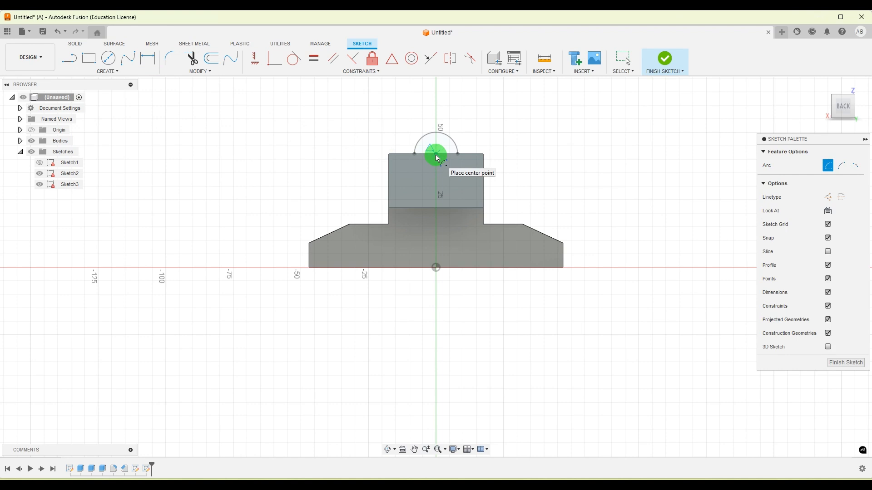
{"action": "left_click", "coordinate": [473, 158]}
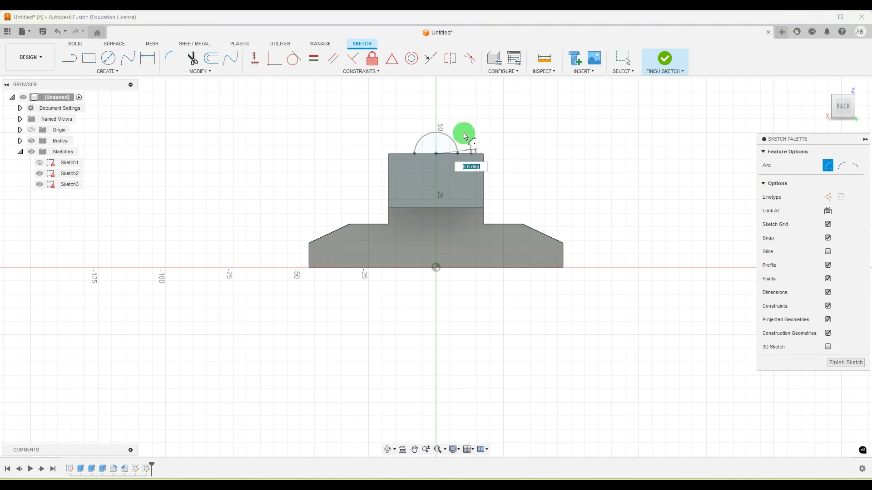
{"action": "left_click", "coordinate": [396, 159]}
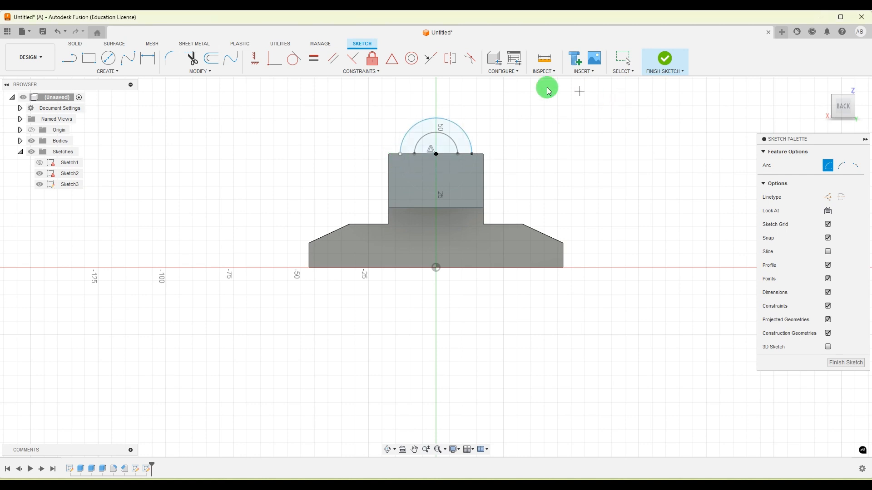
{"action": "key", "text": "Escape"}
Set the larger semicircle's radius to 13 mm and finish the sketch
{"action": "left_click", "coordinate": [148, 58]}
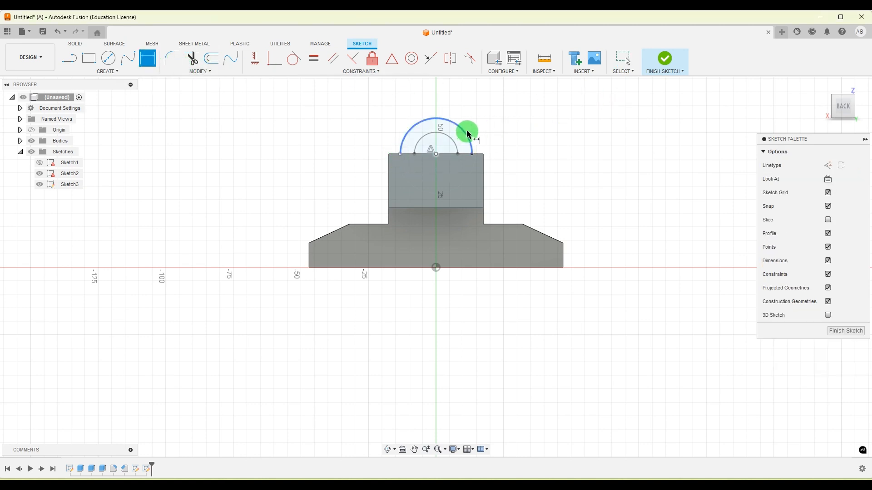
{"action": "left_click", "coordinate": [467, 132]}
{"action": "left_click", "coordinate": [510, 115]}
{"action": "type", "text": "13"}
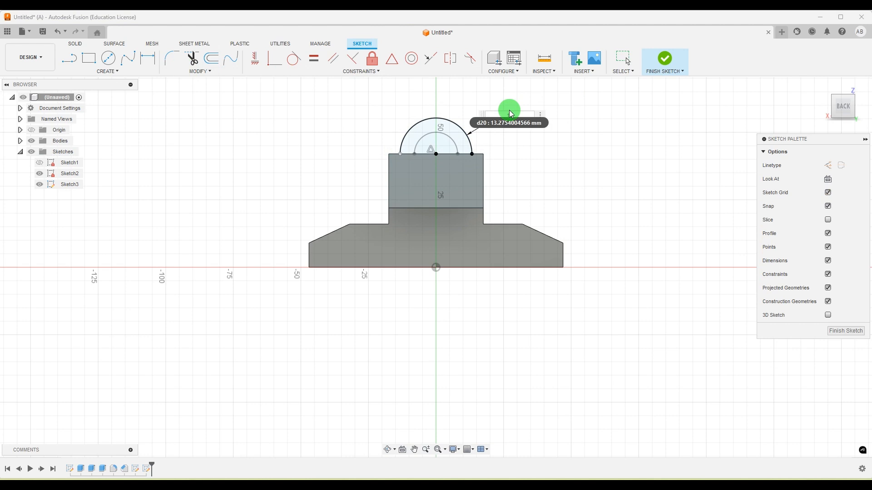
{"action": "key", "text": "Return"}
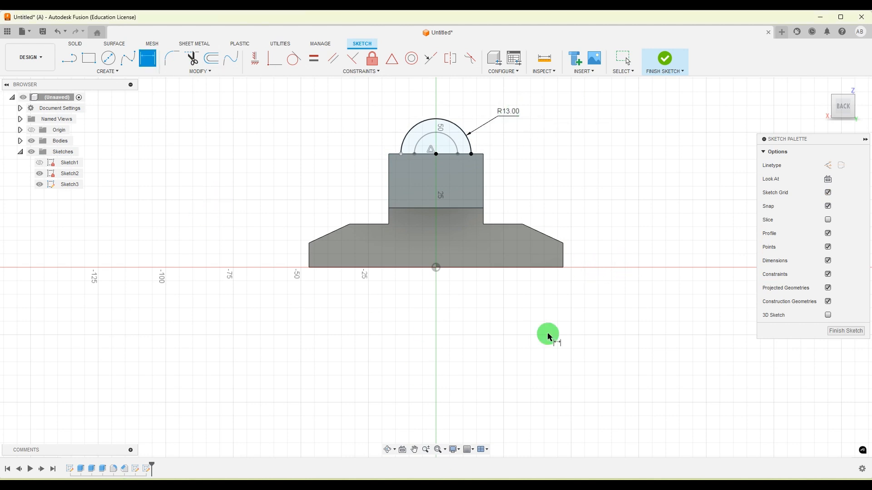
{"action": "left_click", "coordinate": [845, 331]}
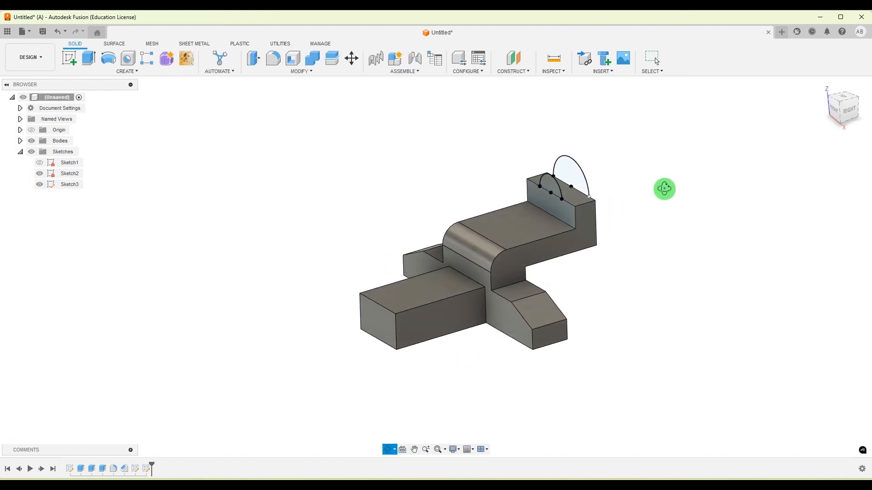
Loft between the 8 mm and 13 mm semicircle profiles on the end lip, joining the result to the body
{"action": "scroll", "coordinate": [608, 129], "scroll_direction": "up", "scroll_amount": 3}
{"action": "left_click", "coordinate": [136, 73]}
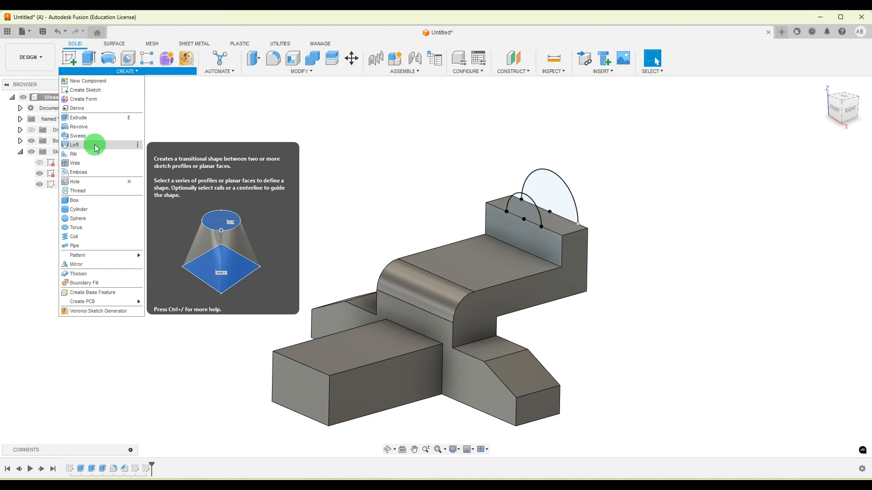
{"action": "left_click", "coordinate": [95, 145]}
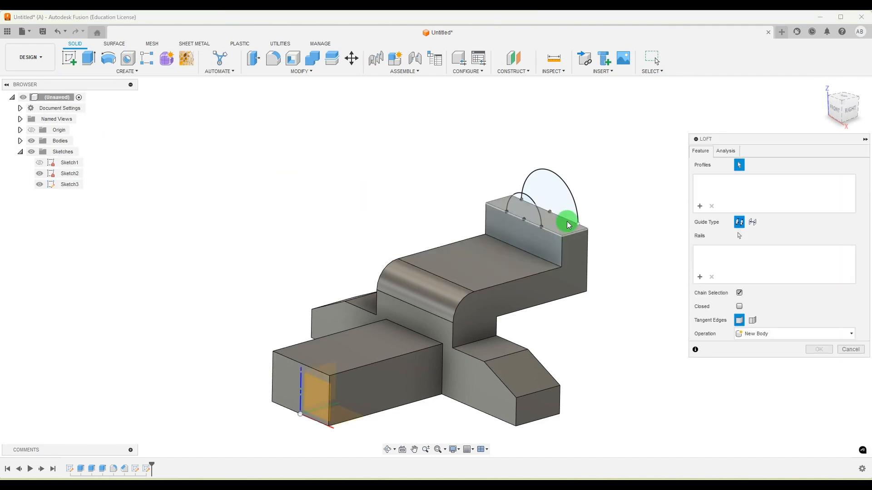
{"action": "left_click", "coordinate": [527, 211]}
{"action": "left_click", "coordinate": [549, 191]}
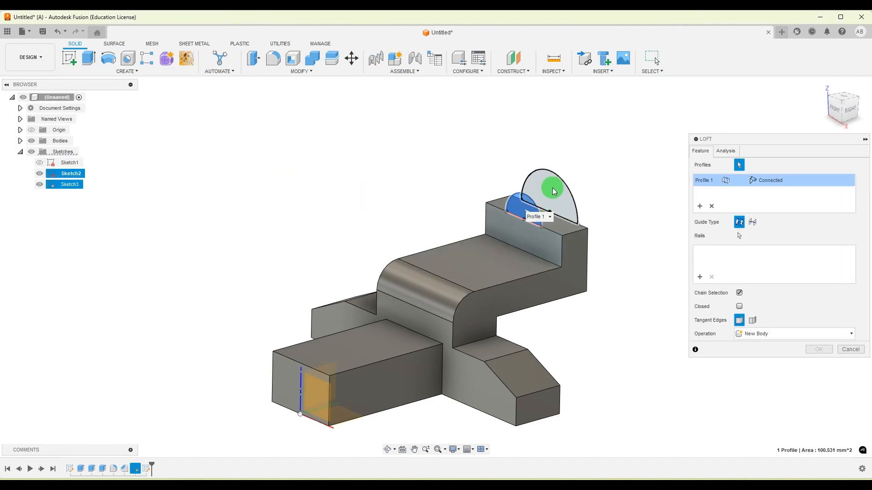
{"action": "scroll", "coordinate": [500, 178], "scroll_direction": "up", "scroll_amount": 3}
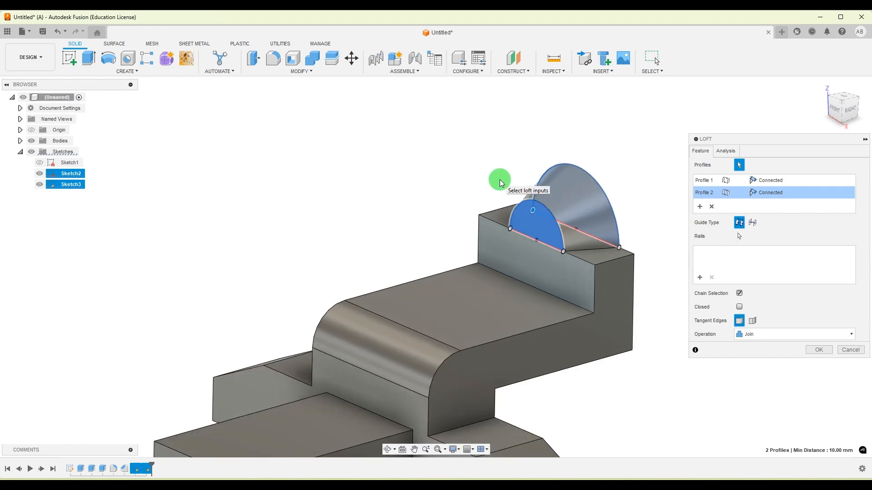
{"action": "left_click", "coordinate": [820, 350]}
{"action": "scroll", "coordinate": [369, 156], "scroll_direction": "down", "scroll_amount": 5}
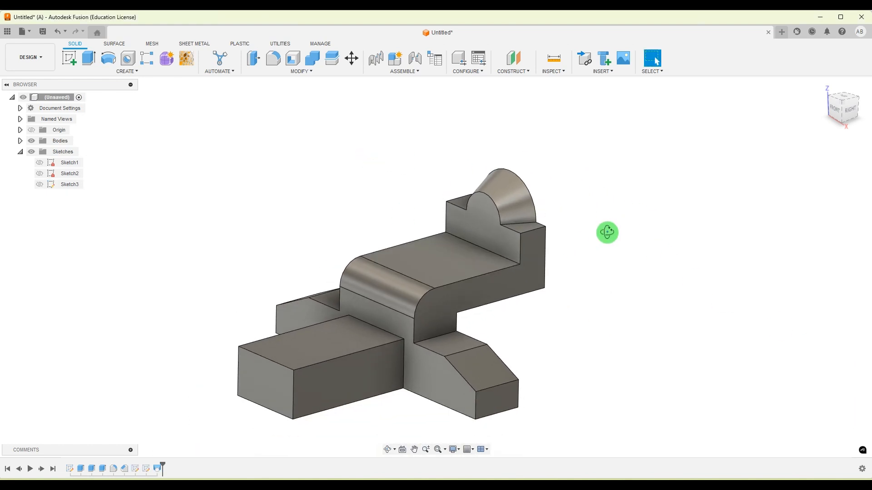
After checking the hole in the reference drawing, start a sketch on the top face of the raised step
{"action": "middle_click_drag", "start_coordinate": [607, 233], "coordinate": [604, 259], "text": "shift"}
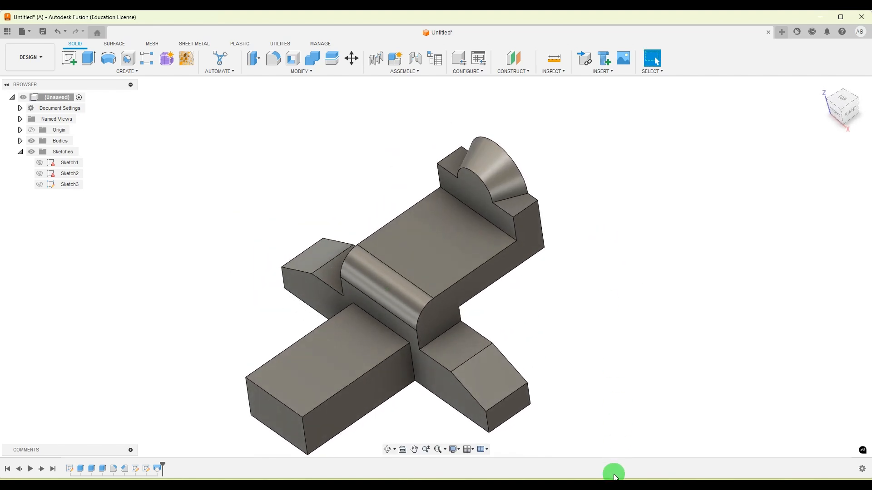
{"action": "left_click", "coordinate": [614, 477]}
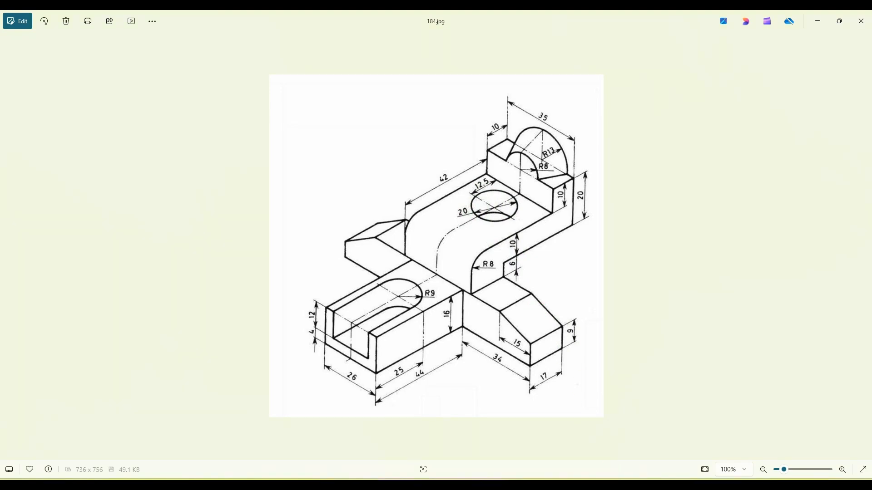
{"action": "key", "text": "alt+Tab"}
{"action": "left_click", "coordinate": [399, 205]}
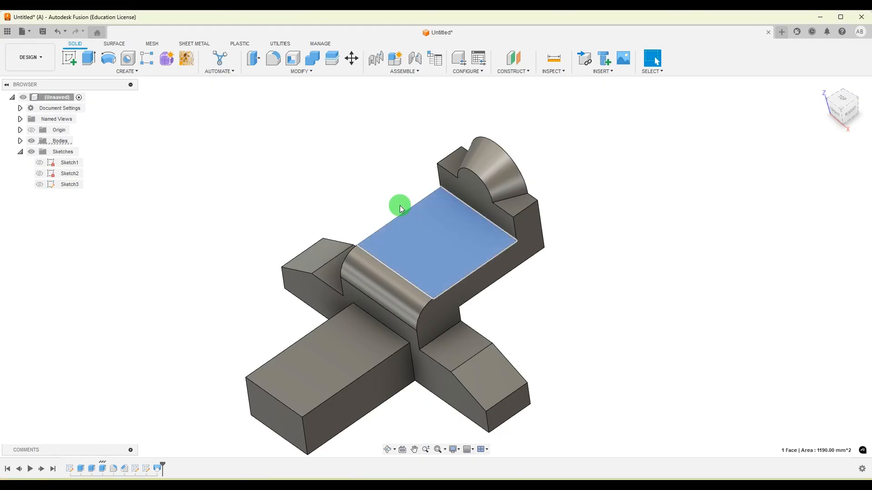
{"action": "left_click", "coordinate": [75, 62]}
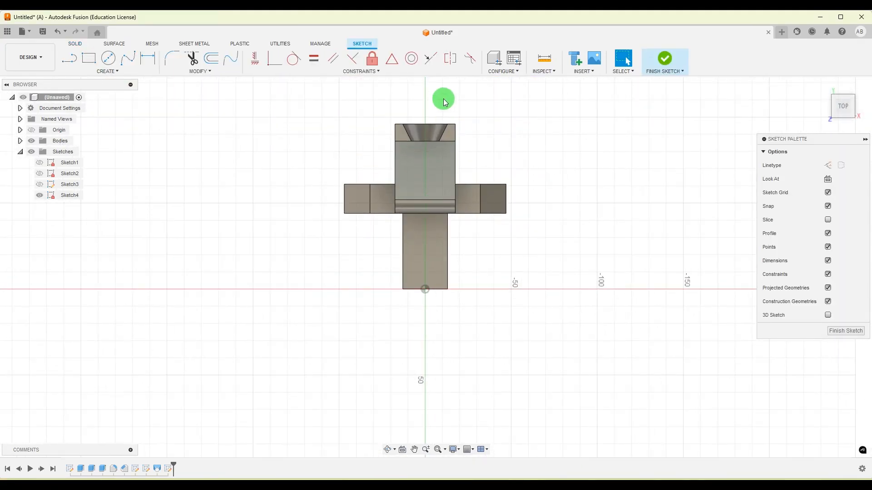
Draw a 20 mm diameter circle on the raised step, centred on the part's midline
{"action": "scroll", "coordinate": [450, 115], "scroll_direction": "up", "scroll_amount": 3}
{"action": "left_click", "coordinate": [108, 58]}
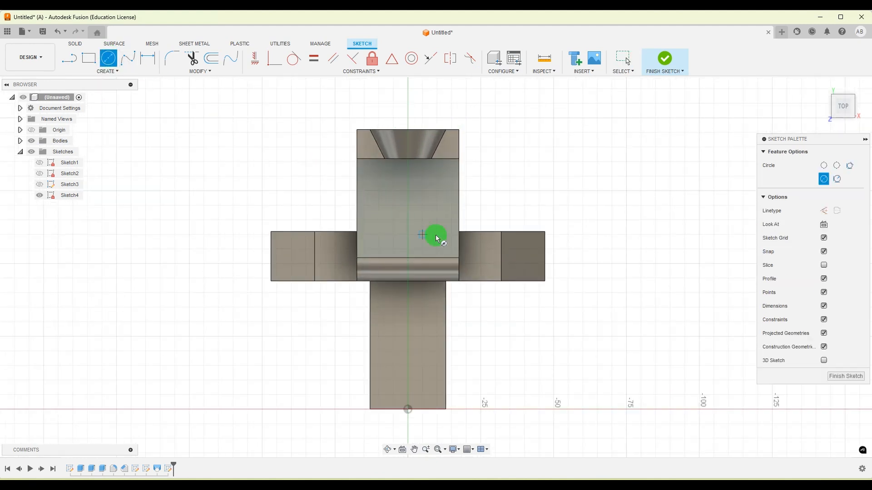
{"action": "left_click", "coordinate": [409, 208]}
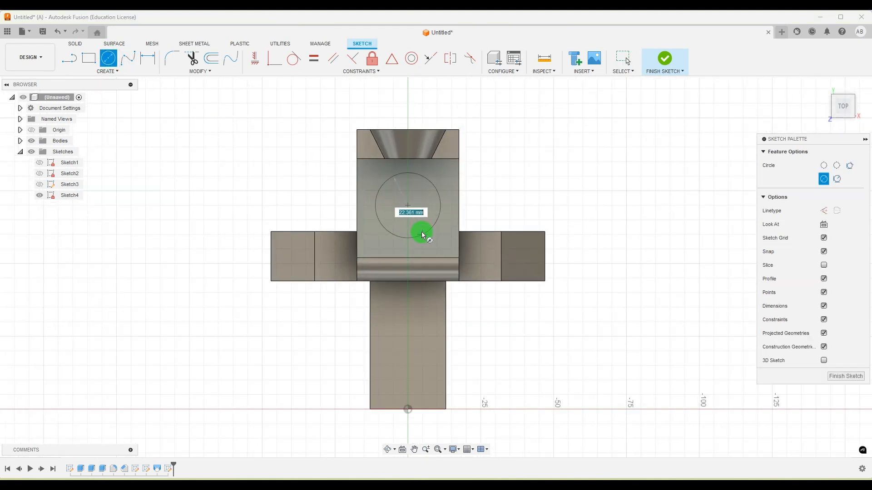
{"action": "type", "text": "20"}
{"action": "key", "text": "Return"}
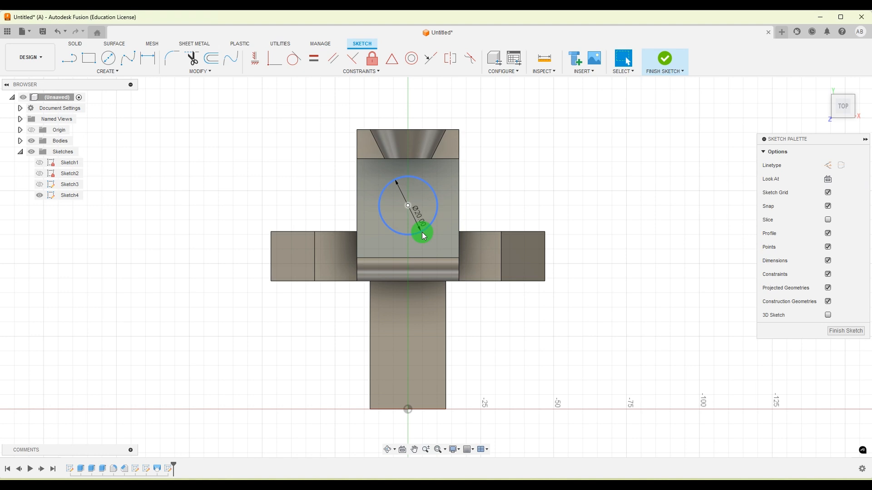
{"action": "left_click", "coordinate": [148, 58]}
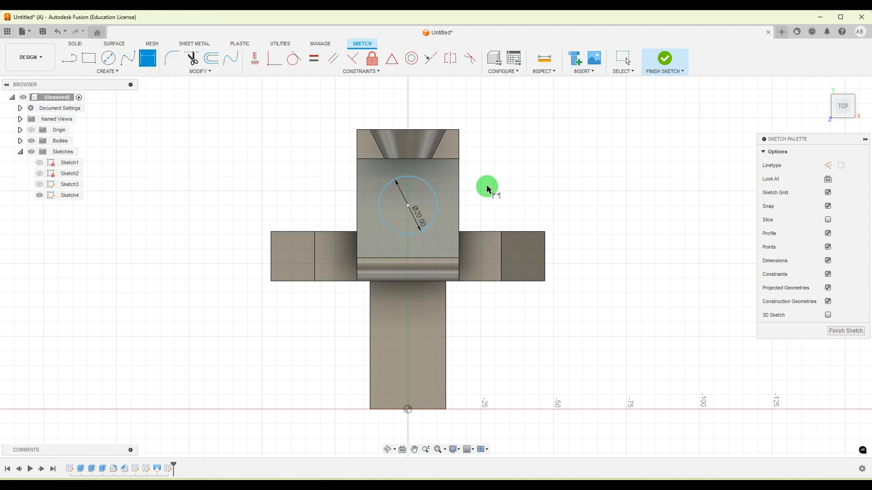
{"action": "left_click", "coordinate": [381, 198]}
{"action": "left_click", "coordinate": [328, 164]}
{"action": "left_click", "coordinate": [480, 276]}
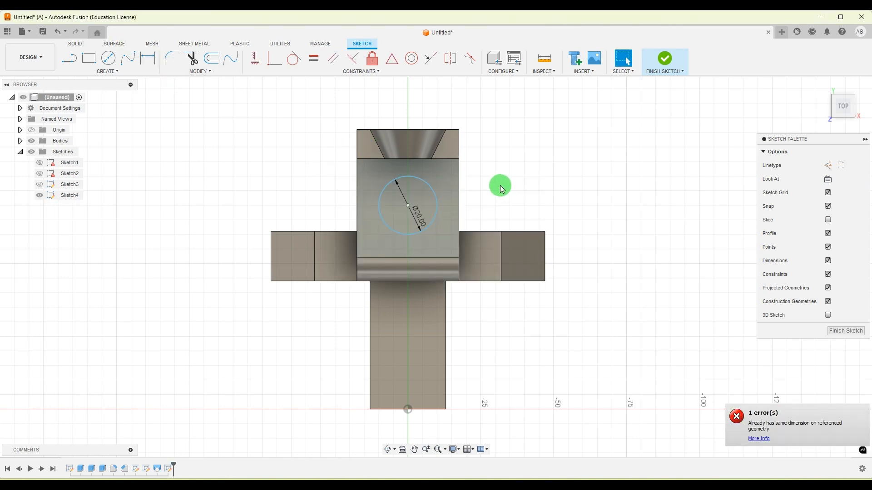
Dimension the circle's centre 12.5 mm from the bottom front edge of the end lip
{"action": "left_click", "coordinate": [151, 62]}
{"action": "scroll", "coordinate": [357, 150], "scroll_direction": "up", "scroll_amount": 2}
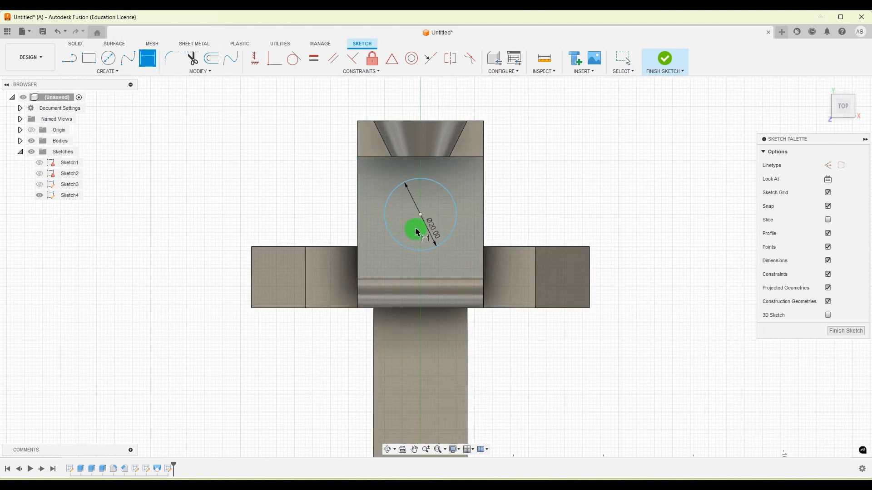
{"action": "left_click", "coordinate": [467, 158]}
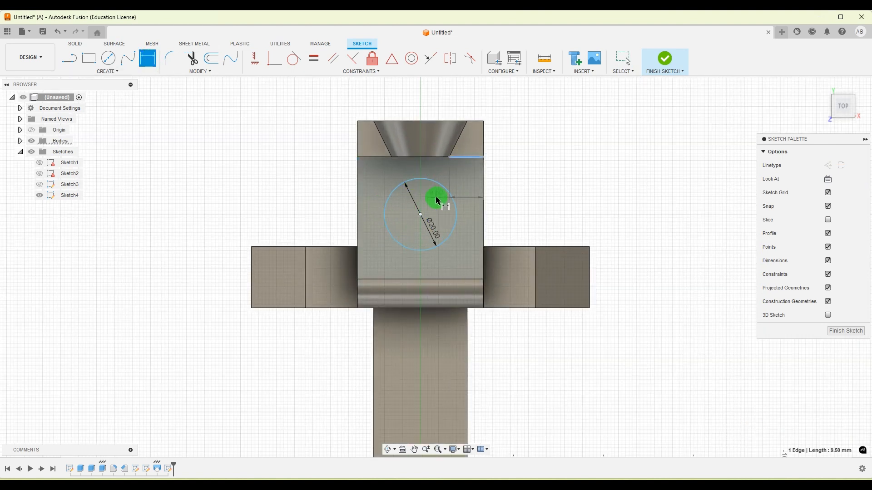
{"action": "left_click", "coordinate": [420, 214]}
{"action": "left_click", "coordinate": [549, 196]}
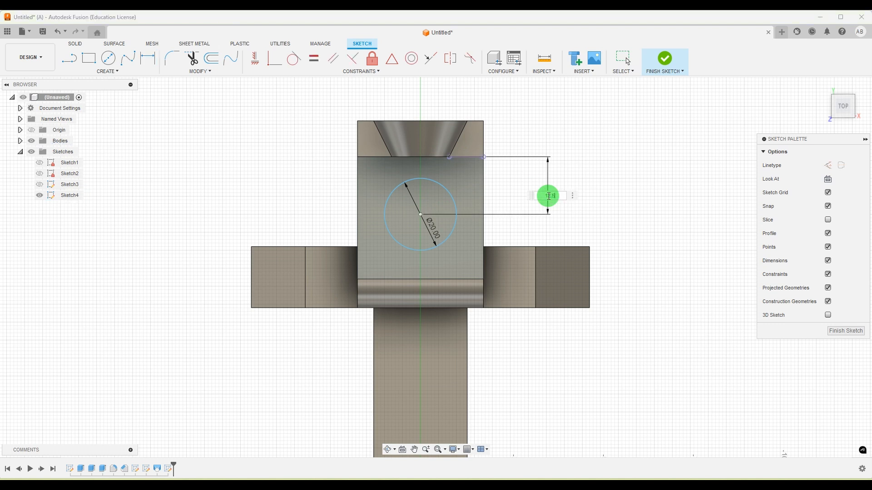
{"action": "type", "text": "12.5"}
{"action": "key", "text": "Return"}
Align the circle's centre vertically with the origin using a Horizontal/Vertical constraint and finish the sketch
{"action": "left_click", "coordinate": [255, 58]}
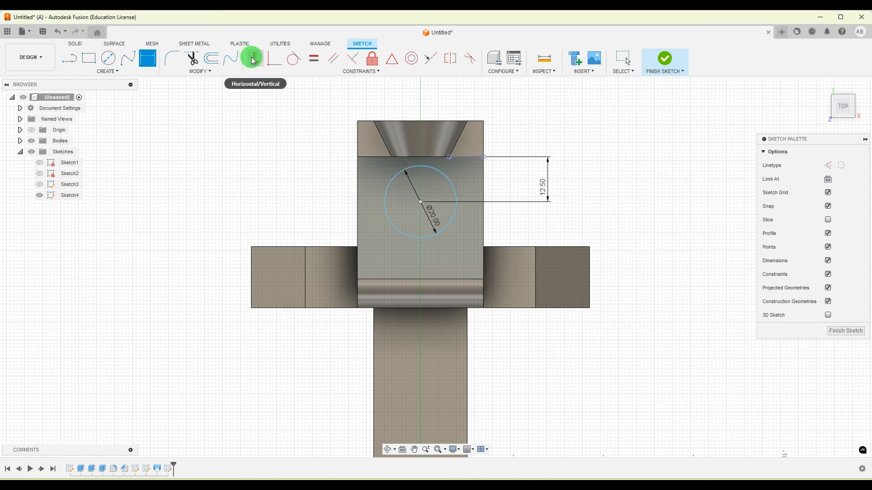
{"action": "scroll", "coordinate": [522, 209], "scroll_direction": "down", "scroll_amount": 2}
{"action": "scroll", "coordinate": [483, 209], "scroll_direction": "down", "scroll_amount": 1}
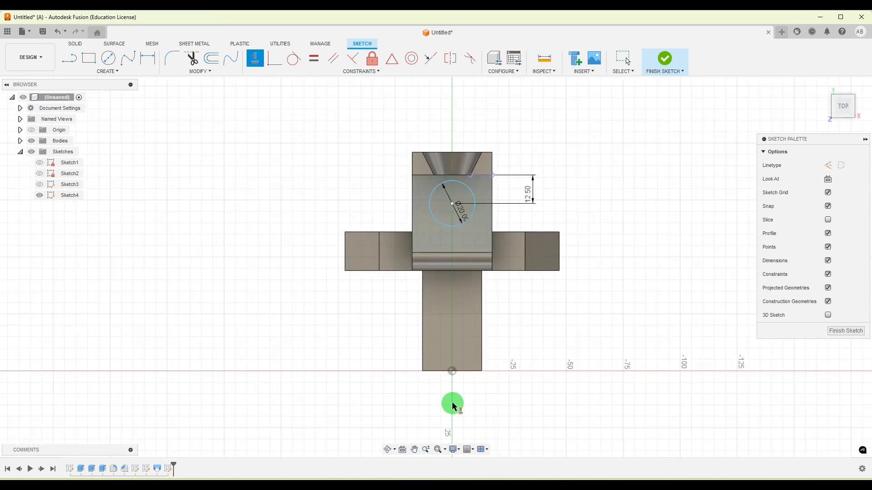
{"action": "left_click", "coordinate": [453, 372]}
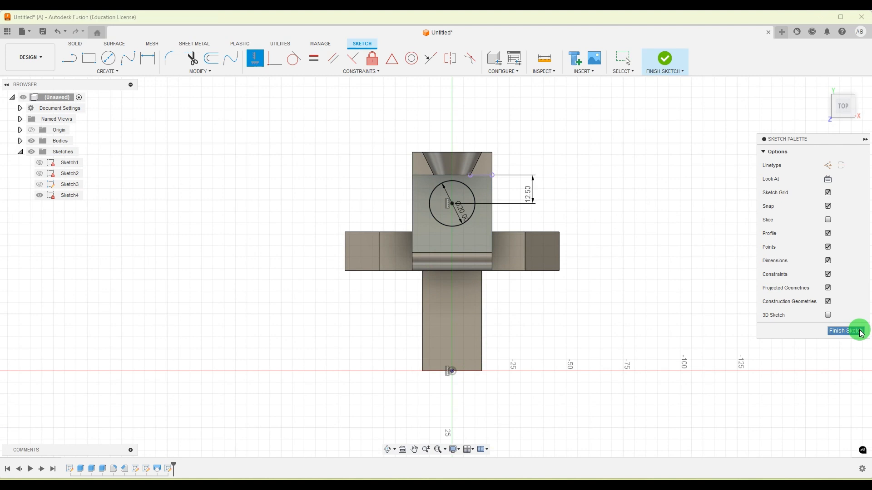
{"action": "left_click", "coordinate": [845, 331]}
Extrude the 20 mm circle downwards as a cut with extent All to make a through hole in the raised step
{"action": "left_click_drag", "start_coordinate": [638, 321], "coordinate": [592, 310]}
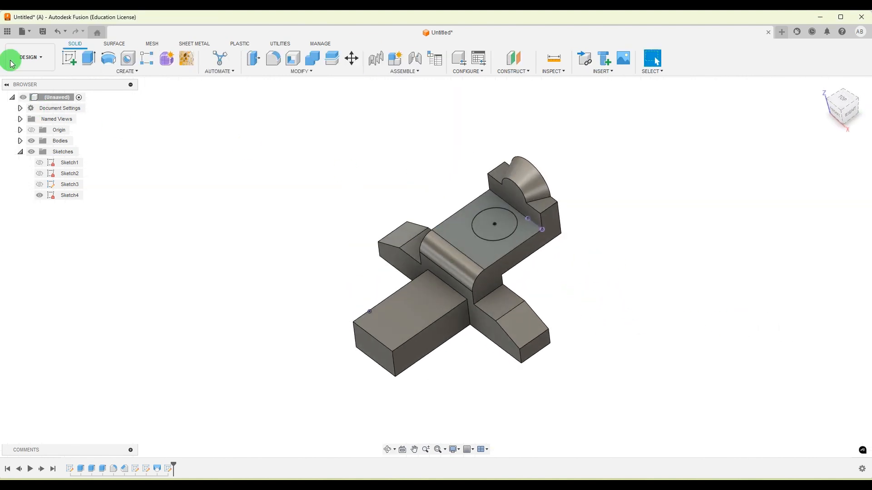
{"action": "left_click", "coordinate": [89, 59]}
{"action": "left_click", "coordinate": [481, 221]}
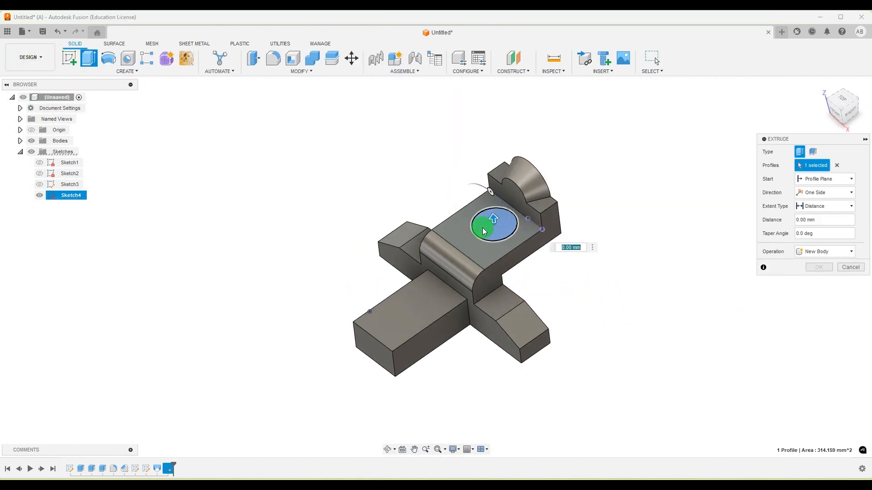
{"action": "left_click_drag", "start_coordinate": [493, 223], "coordinate": [551, 297]}
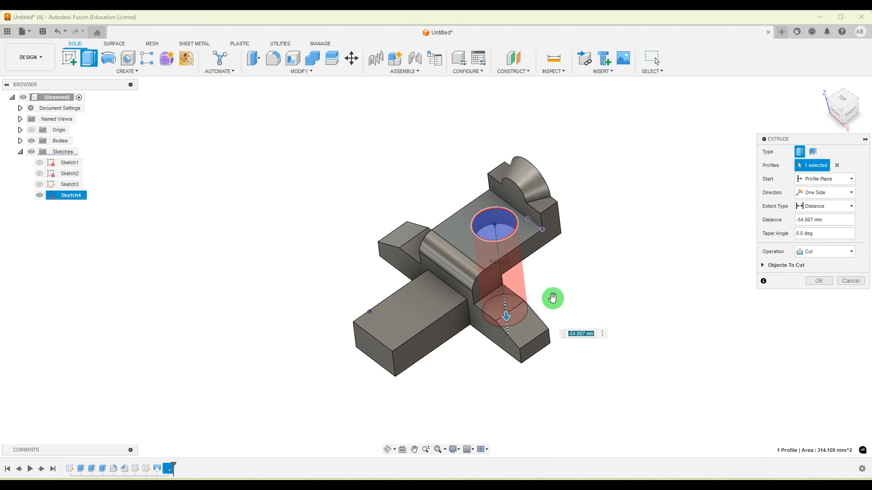
{"action": "left_click", "coordinate": [833, 208]}
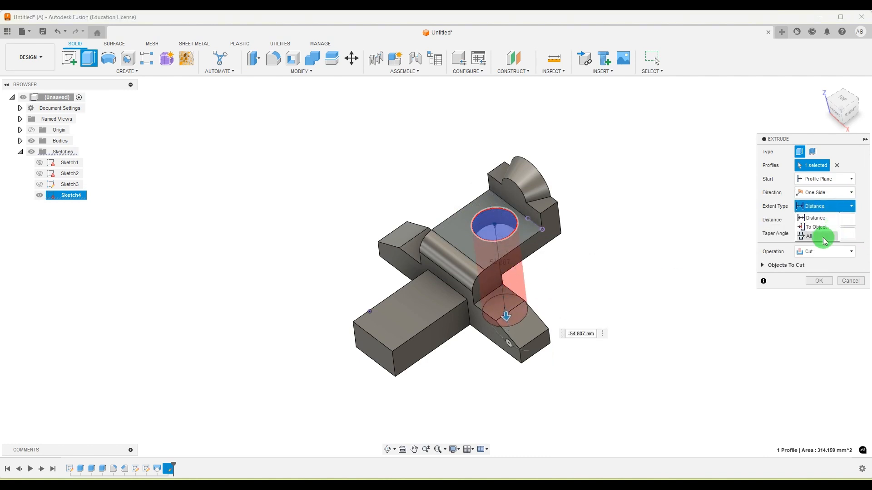
{"action": "left_click", "coordinate": [817, 239]}
{"action": "left_click", "coordinate": [819, 281]}
{"action": "middle_click_drag", "start_coordinate": [720, 257], "coordinate": [704, 243], "text": "shift"}
After checking the slot in the reference drawing, start a sketch on the top face of the front block
{"action": "left_click", "coordinate": [623, 486]}
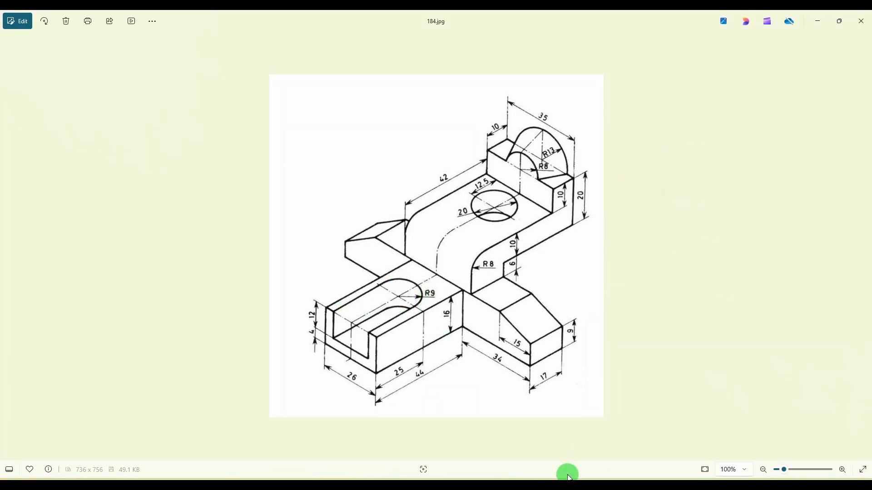
{"action": "left_click", "coordinate": [599, 489]}
{"action": "left_click", "coordinate": [383, 309]}
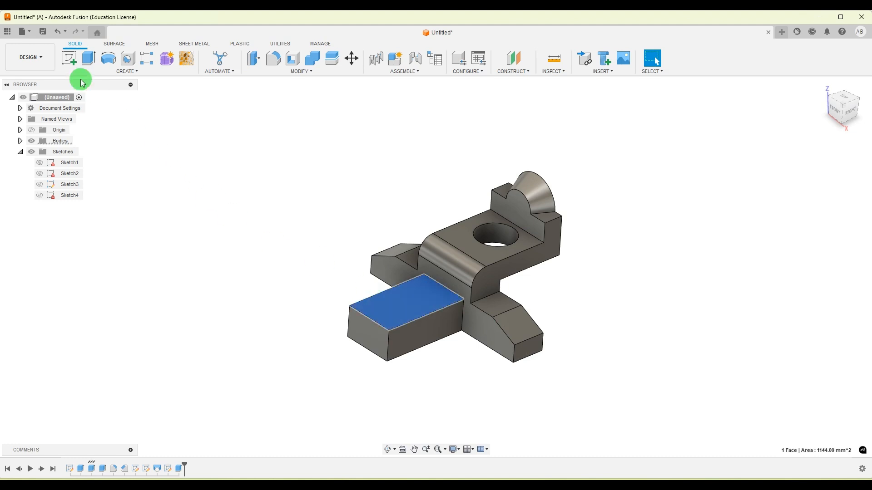
{"action": "left_click", "coordinate": [71, 59]}
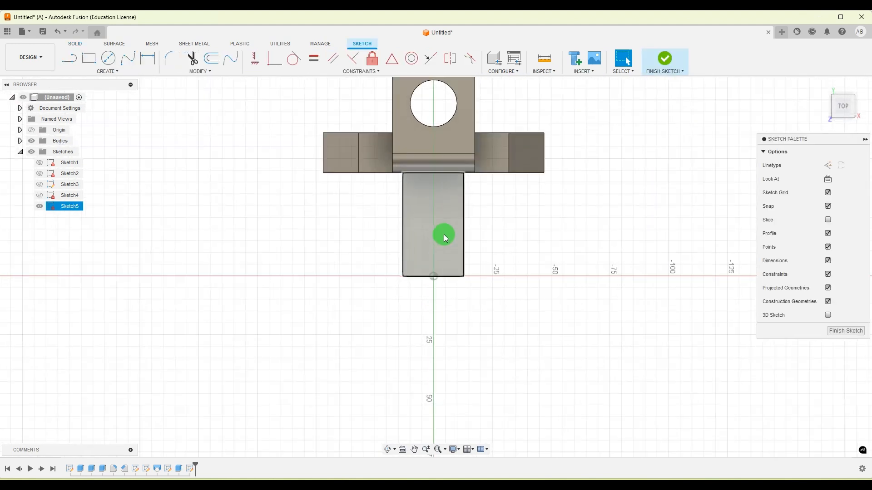
Draw an 18 mm diameter circle on the front block, centred on its midline
{"action": "left_click", "coordinate": [108, 57]}
{"action": "left_click", "coordinate": [433, 227]}
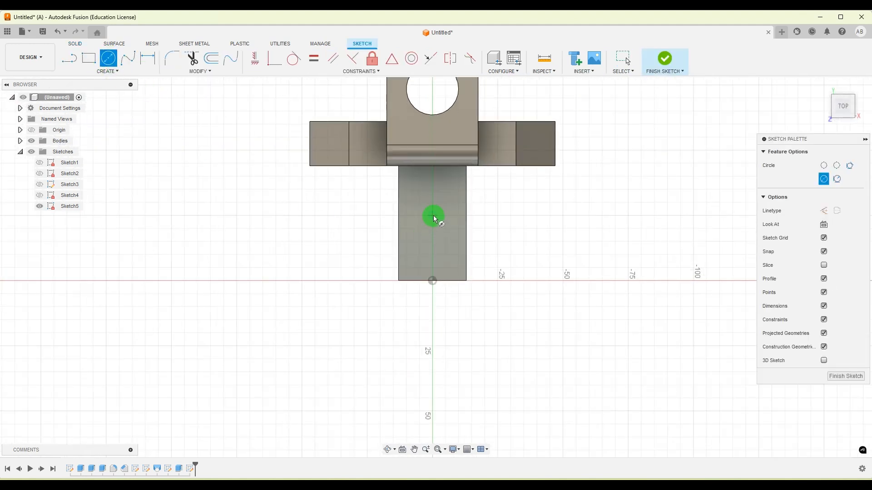
{"action": "left_click", "coordinate": [433, 216]}
{"action": "type", "text": "18"}
{"action": "key", "text": "Return"}
{"action": "key", "text": "Escape"}
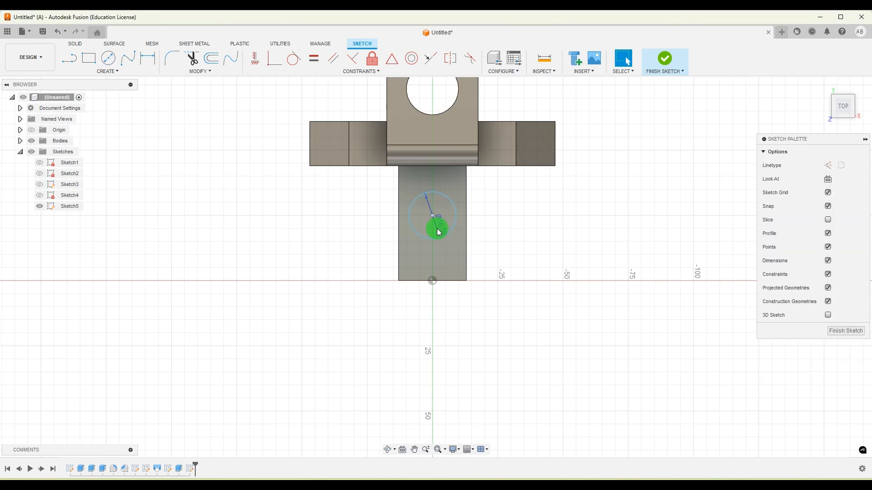
Align the circle's centre vertically with the origin using a Horizontal/Vertical constraint, and check the slot's position in the reference drawing
{"action": "left_click", "coordinate": [255, 58]}
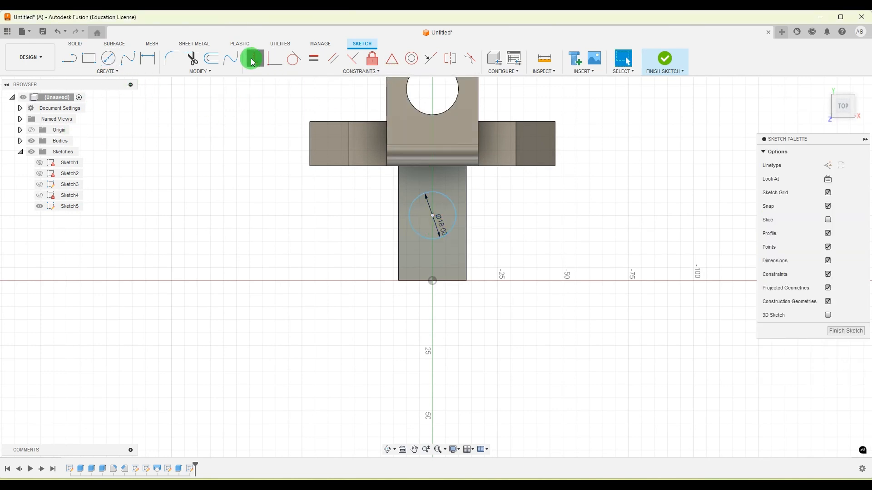
{"action": "left_click", "coordinate": [437, 216]}
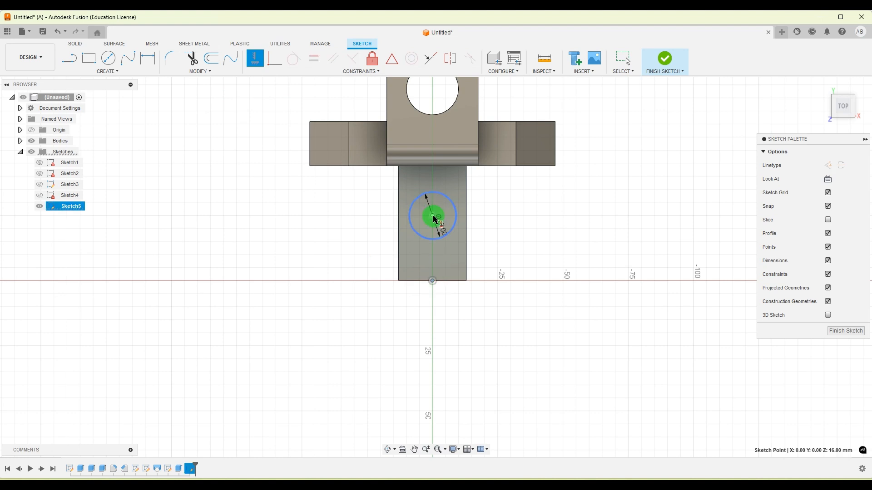
{"action": "key", "text": "alt+Tab"}
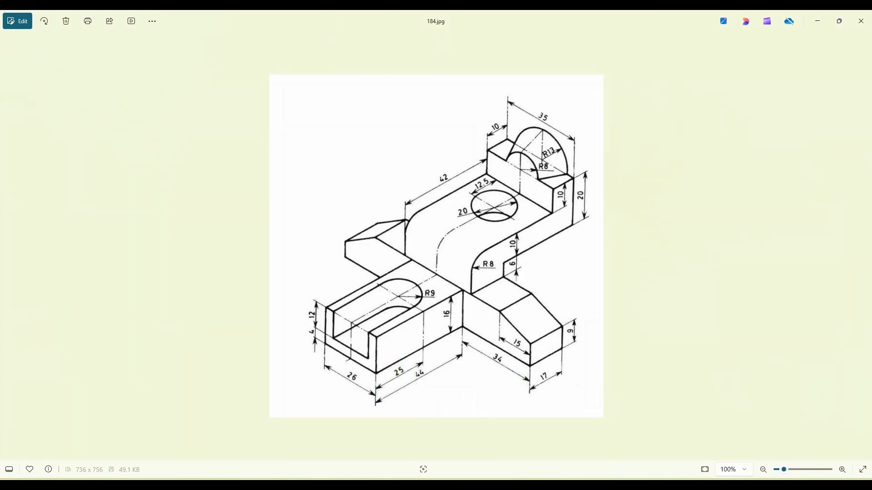
{"action": "key", "text": "alt+Tab"}
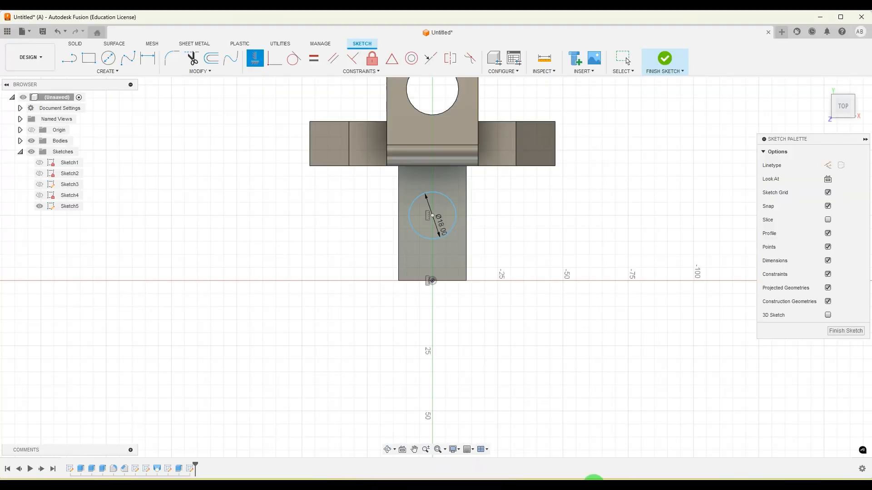
Dimension the circle's centre 25 mm from the origin on the block's front edge
{"action": "left_click", "coordinate": [148, 59]}
{"action": "left_click", "coordinate": [433, 282]}
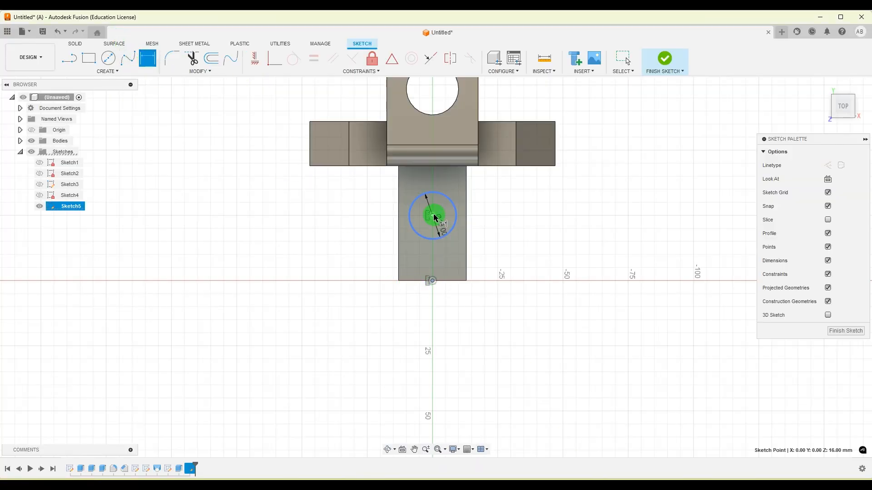
{"action": "left_click", "coordinate": [434, 217]}
{"action": "left_click", "coordinate": [520, 251]}
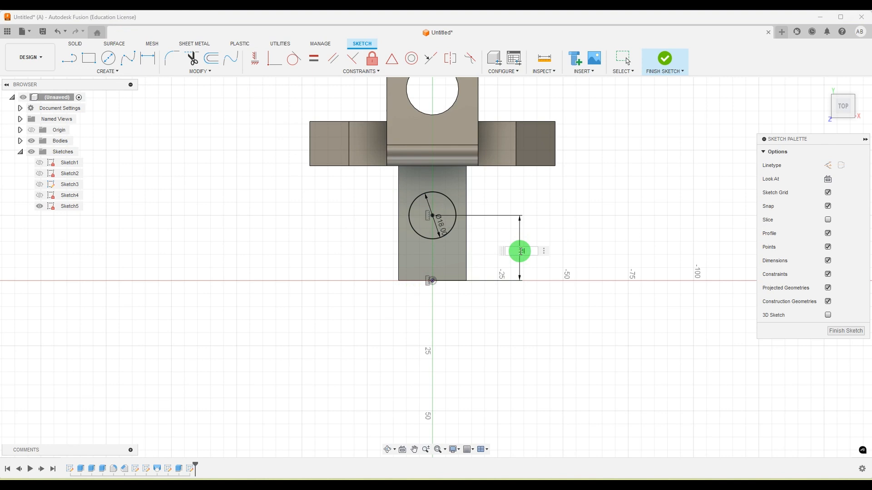
{"action": "key", "text": "Return"}
{"action": "left_click", "coordinate": [429, 136]}
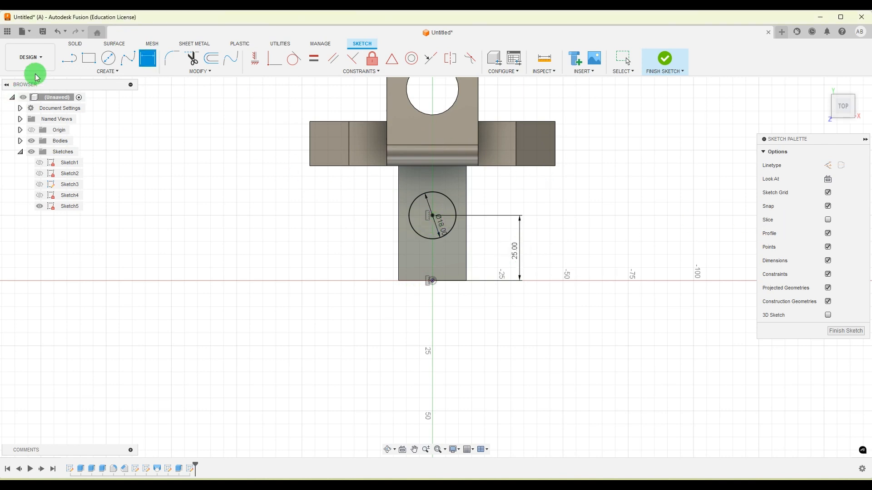
Draw two lines from the circle's sides to the block's front edge and constrain both to be vertical
{"action": "left_click", "coordinate": [69, 58]}
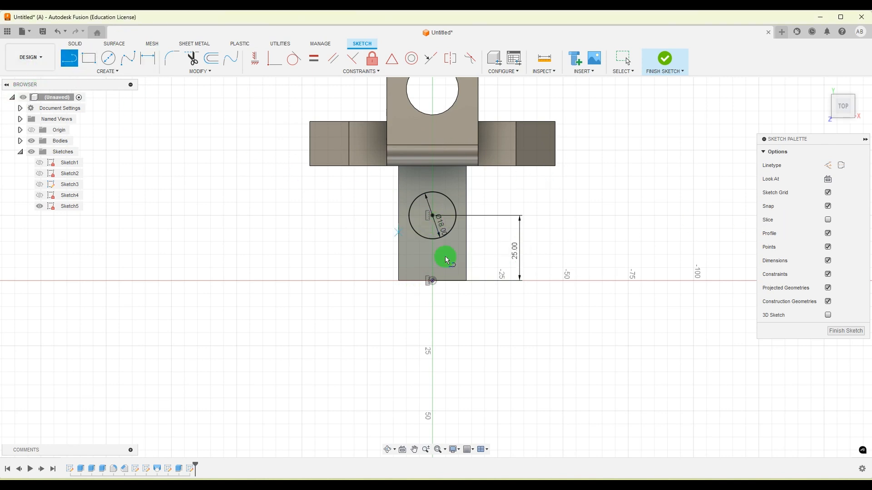
{"action": "left_click", "coordinate": [410, 220]}
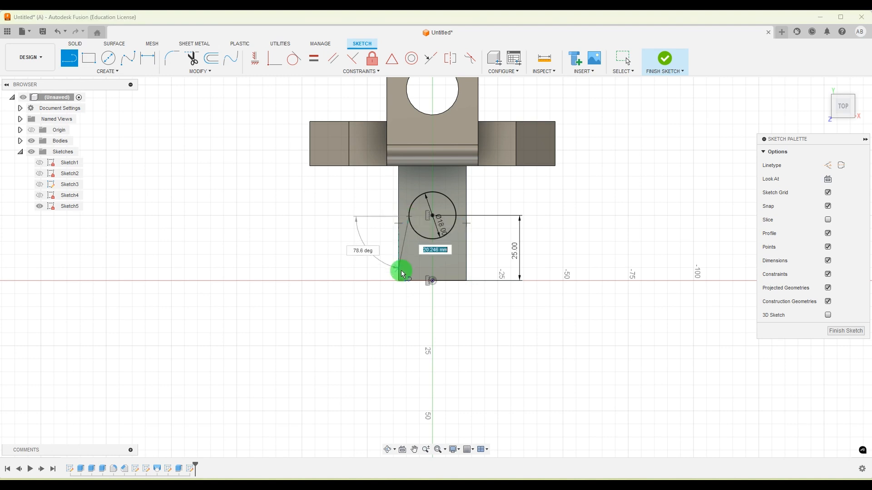
{"action": "left_click", "coordinate": [412, 280]}
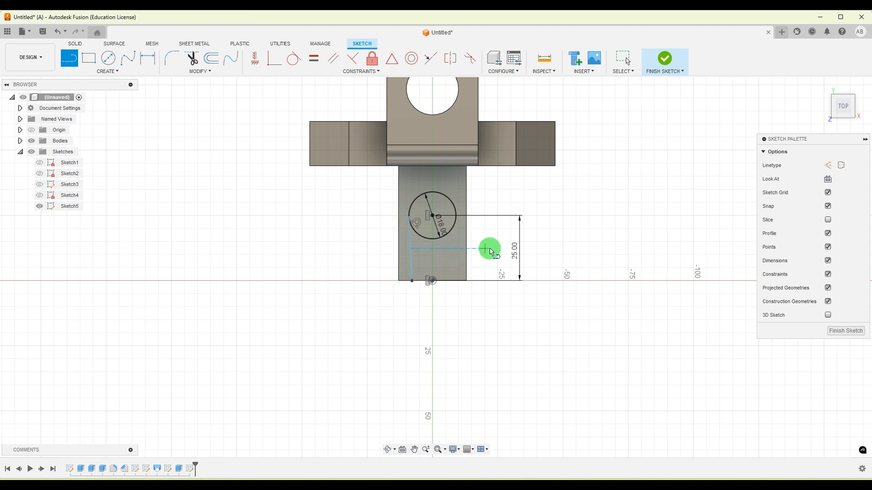
{"action": "left_click", "coordinate": [456, 217]}
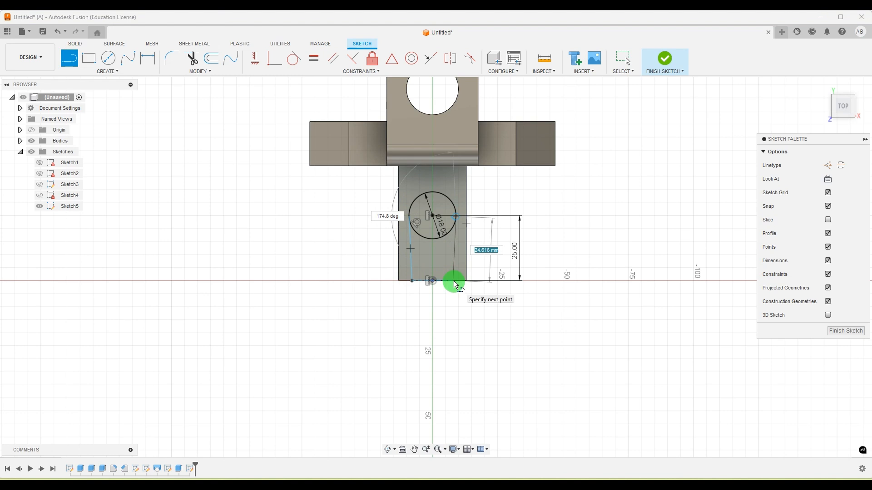
{"action": "left_click", "coordinate": [455, 282]}
{"action": "key", "text": "Escape"}
{"action": "scroll", "coordinate": [481, 203], "scroll_direction": "up", "scroll_amount": 5}
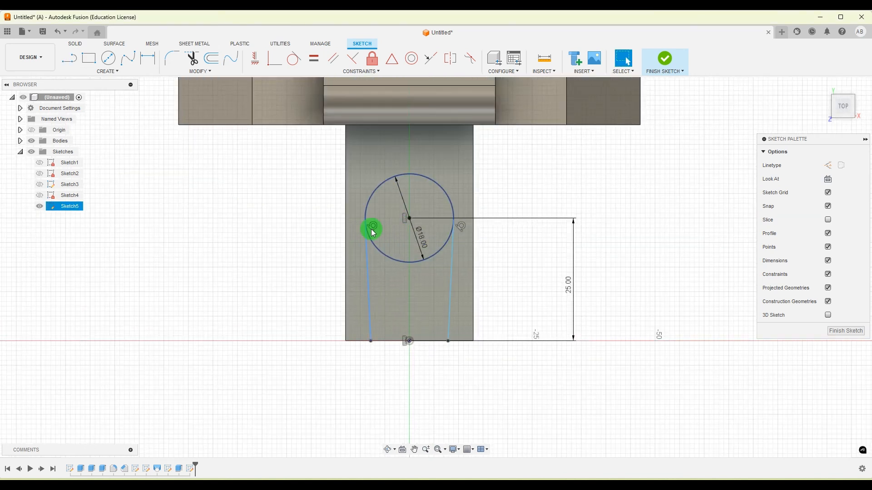
{"action": "left_click", "coordinate": [255, 60]}
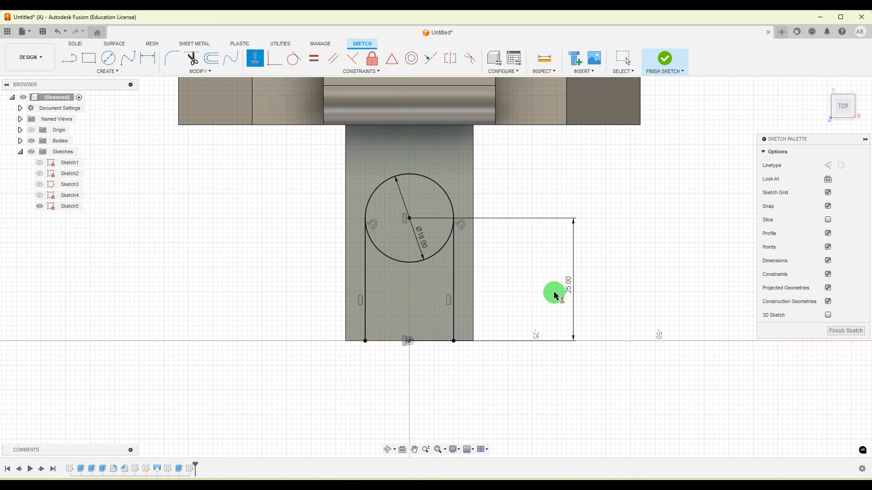
Trim away the circle's inner arc between the two lines to leave a U-shaped slot outline, and finish the sketch
{"action": "scroll", "coordinate": [554, 296], "scroll_direction": "down", "scroll_amount": 3}
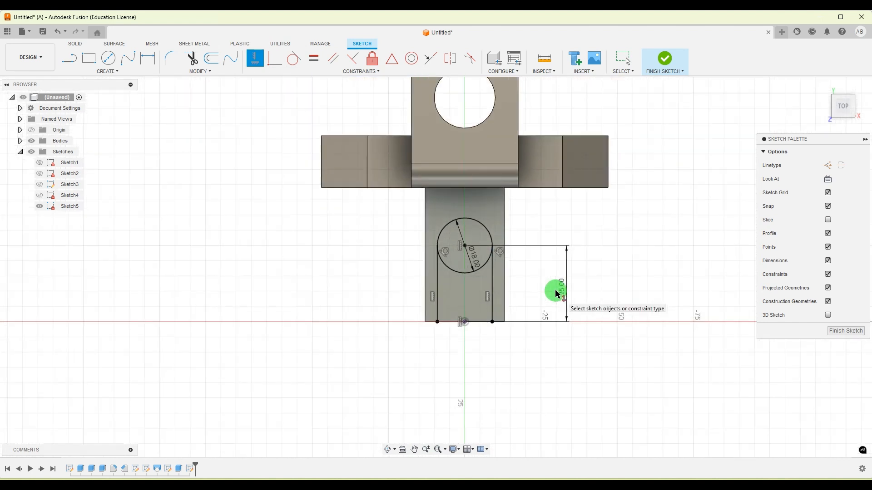
{"action": "left_click", "coordinate": [192, 58]}
{"action": "left_click", "coordinate": [455, 270]}
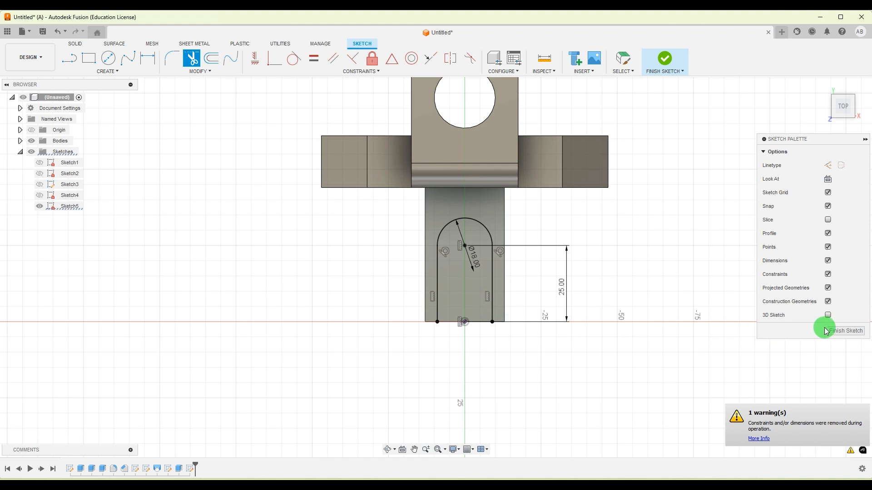
{"action": "left_click", "coordinate": [844, 330]}
Extrude the U-shaped slot profile -12 mm as a cut into the front block, checking the depth in the reference drawing
{"action": "mouse_move", "coordinate": [789, 327]}
{"action": "middle_mouse_down", "text": "shift"}
{"action": "mouse_move", "coordinate": [597, 289]}
{"action": "mouse_move", "coordinate": [549, 308]}
{"action": "mouse_move", "coordinate": [576, 350]}
{"action": "mouse_move", "coordinate": [228, 108]}
{"action": "middle_mouse_up", "text": "shift"}
{"action": "left_click", "coordinate": [87, 63]}
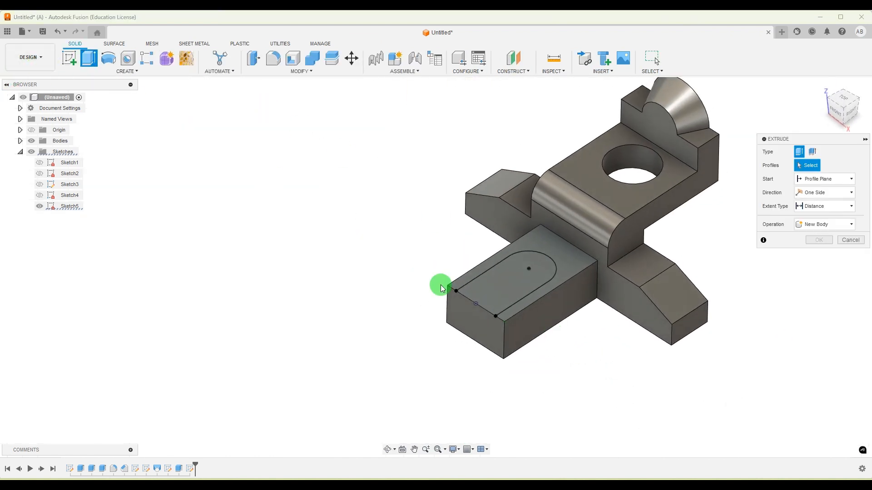
{"action": "left_click", "coordinate": [506, 292]}
{"action": "left_click_drag", "start_coordinate": [511, 274], "coordinate": [518, 313]}
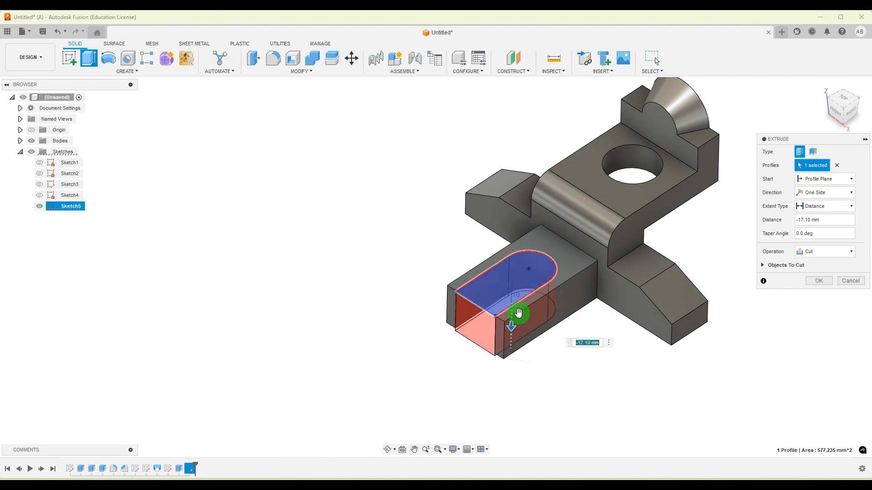
{"action": "left_click", "coordinate": [599, 485]}
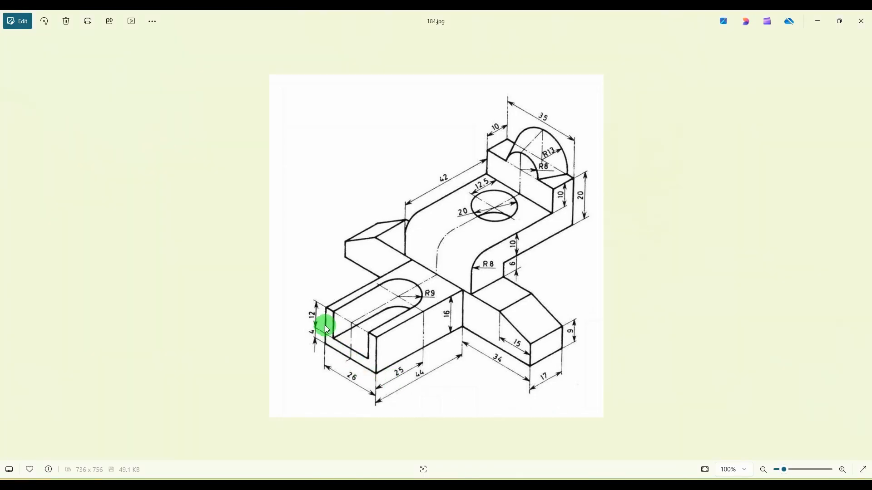
{"action": "left_click", "coordinate": [581, 485]}
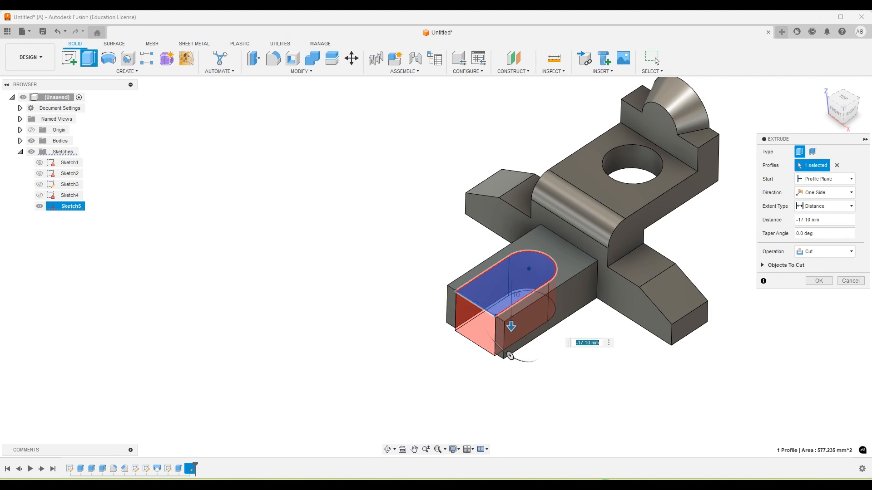
{"action": "left_click", "coordinate": [824, 220]}
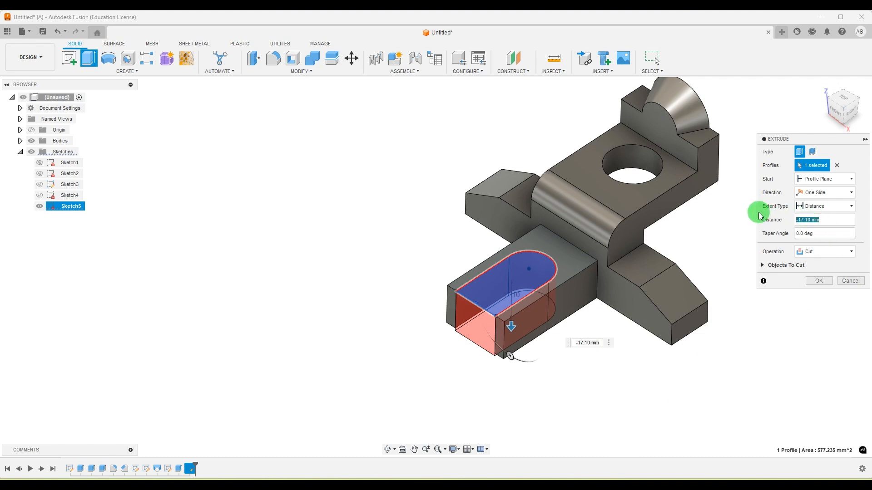
{"action": "type", "text": "-12"}
{"action": "key", "text": "Return"}
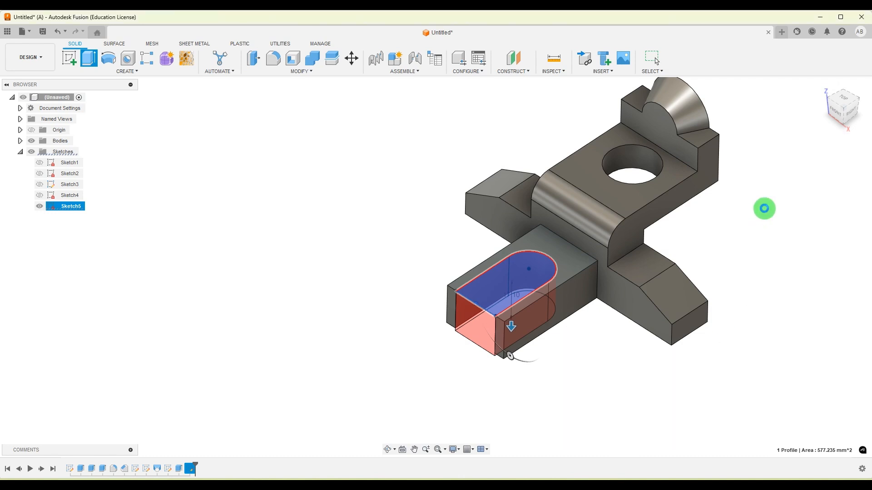
Show reference drawing 184.jpg in a narrowed window beside the finished bracket's isometric view to compare them
{"action": "scroll", "coordinate": [307, 285], "scroll_direction": "down", "scroll_amount": 2}
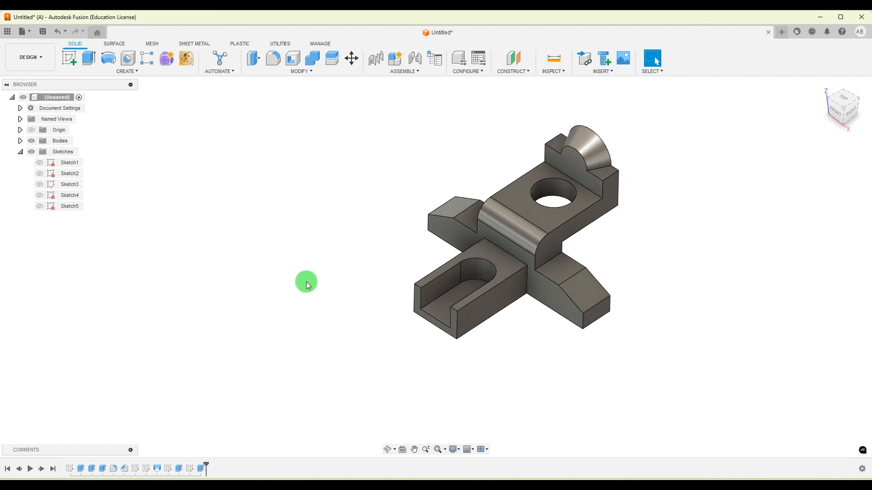
{"action": "scroll", "coordinate": [306, 284], "scroll_direction": "down", "scroll_amount": 1}
{"action": "left_click", "coordinate": [823, 85]}
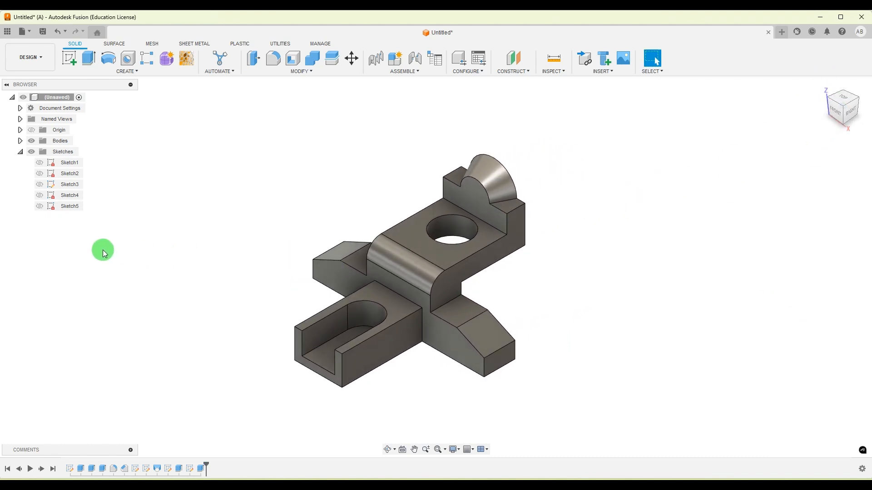
{"action": "scroll", "coordinate": [824, 313], "scroll_direction": "up", "scroll_amount": 1}
{"action": "scroll", "coordinate": [646, 419], "scroll_direction": "up", "scroll_amount": 1}
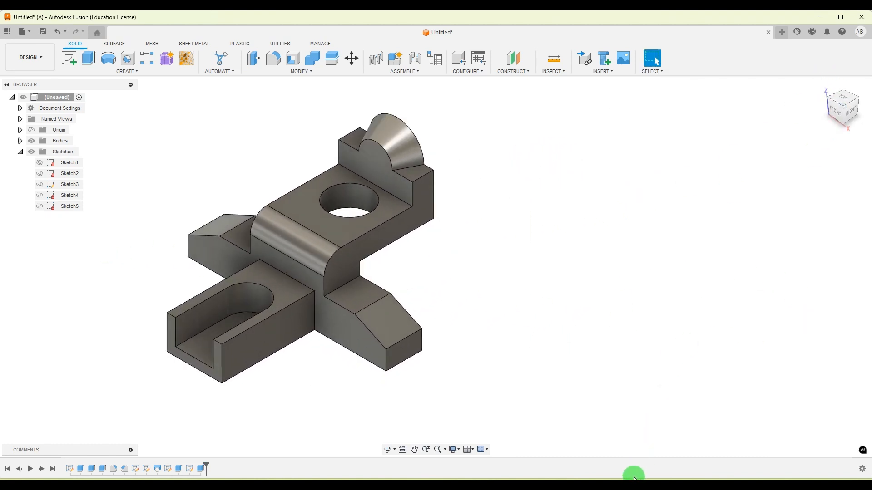
{"action": "left_click", "coordinate": [630, 486]}
{"action": "left_click", "coordinate": [840, 21]}
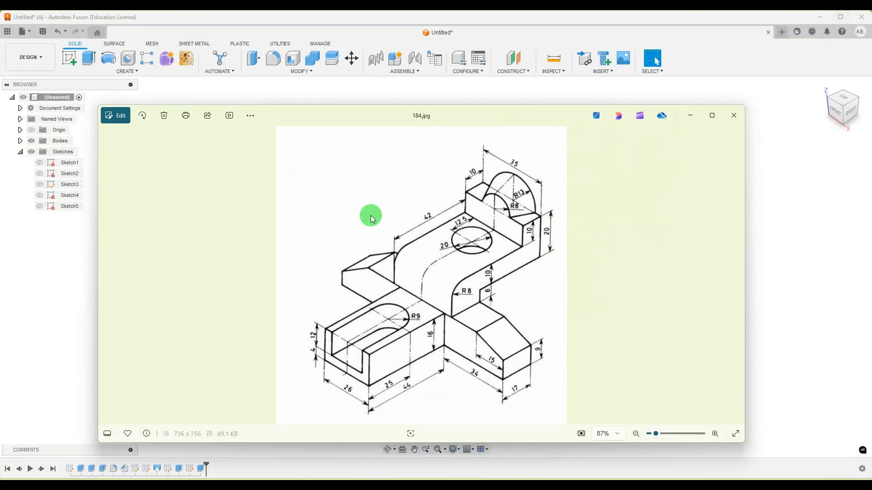
{"action": "left_click_drag", "start_coordinate": [97, 310], "coordinate": [517, 298]}
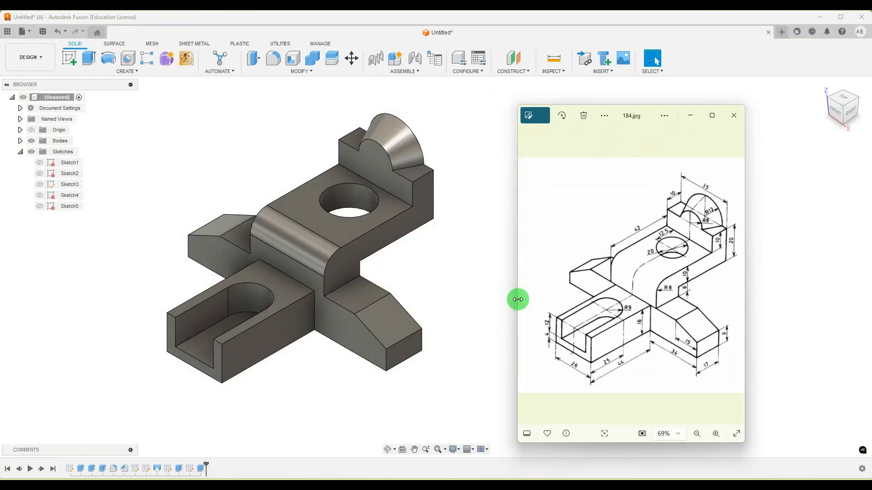
{"action": "scroll", "coordinate": [385, 293], "scroll_direction": "up", "scroll_amount": 1}
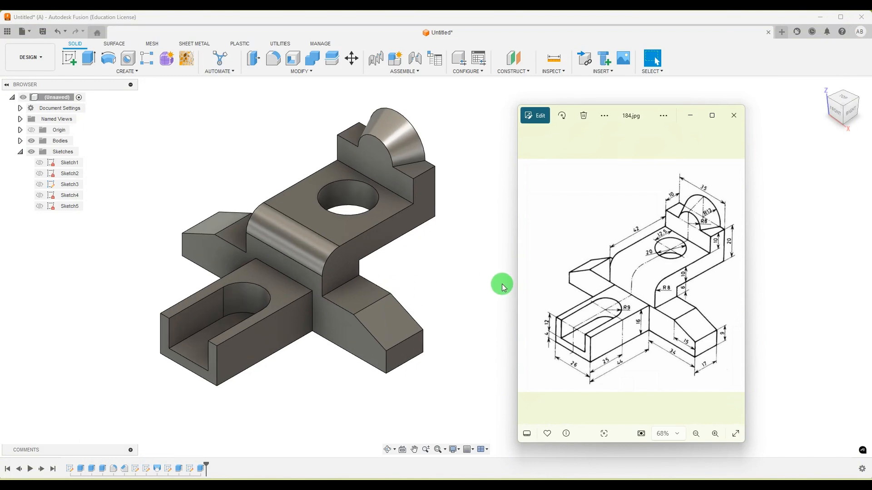